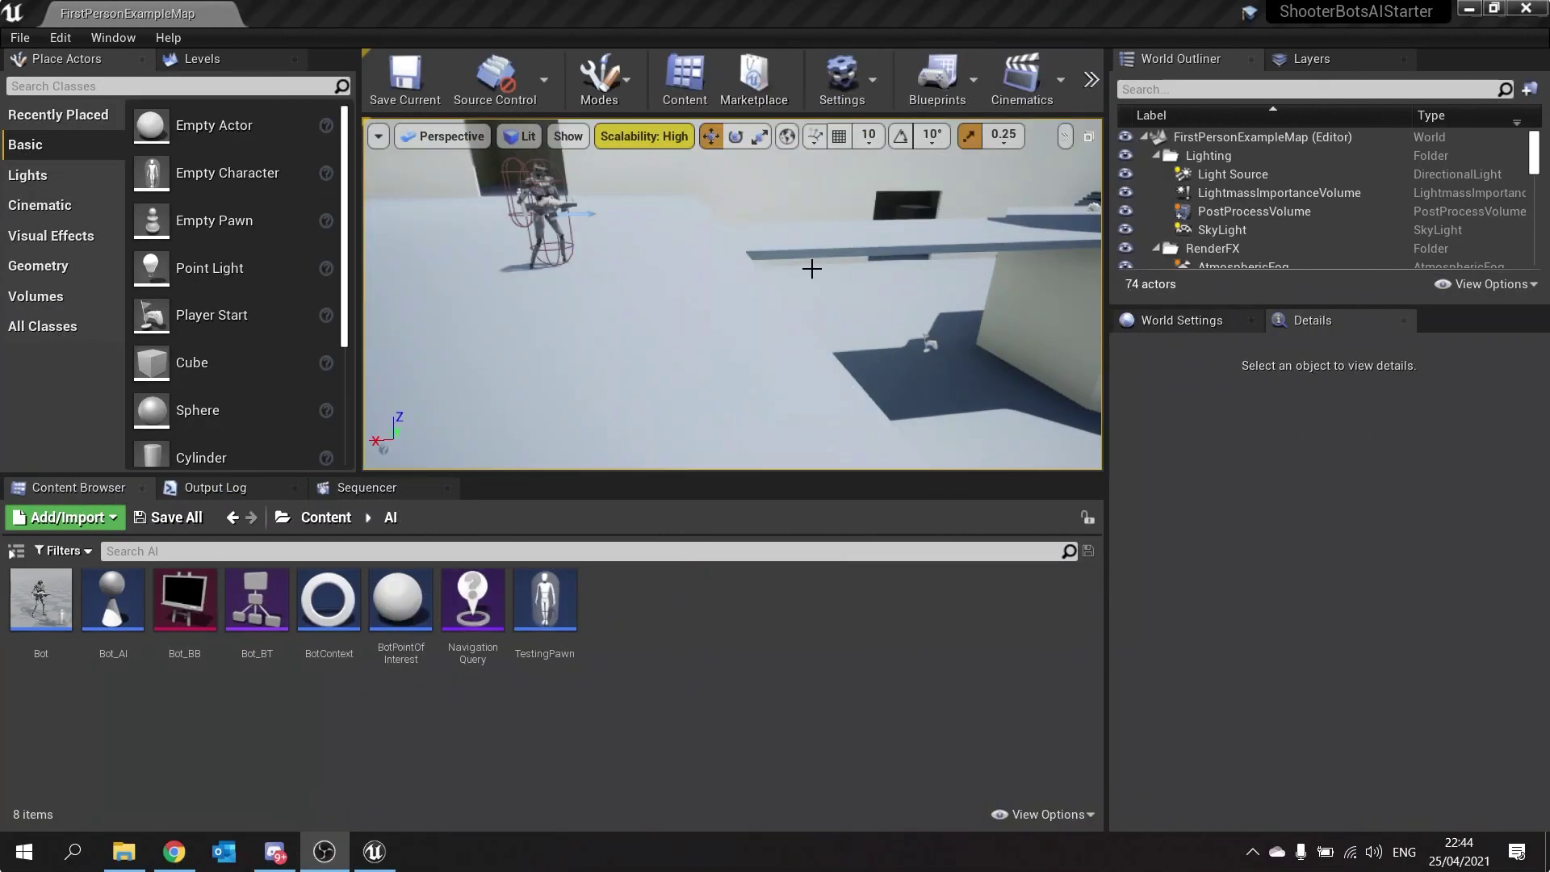
Display the navigation mesh in the level viewport
right_drag(733, 294, 557, 287)
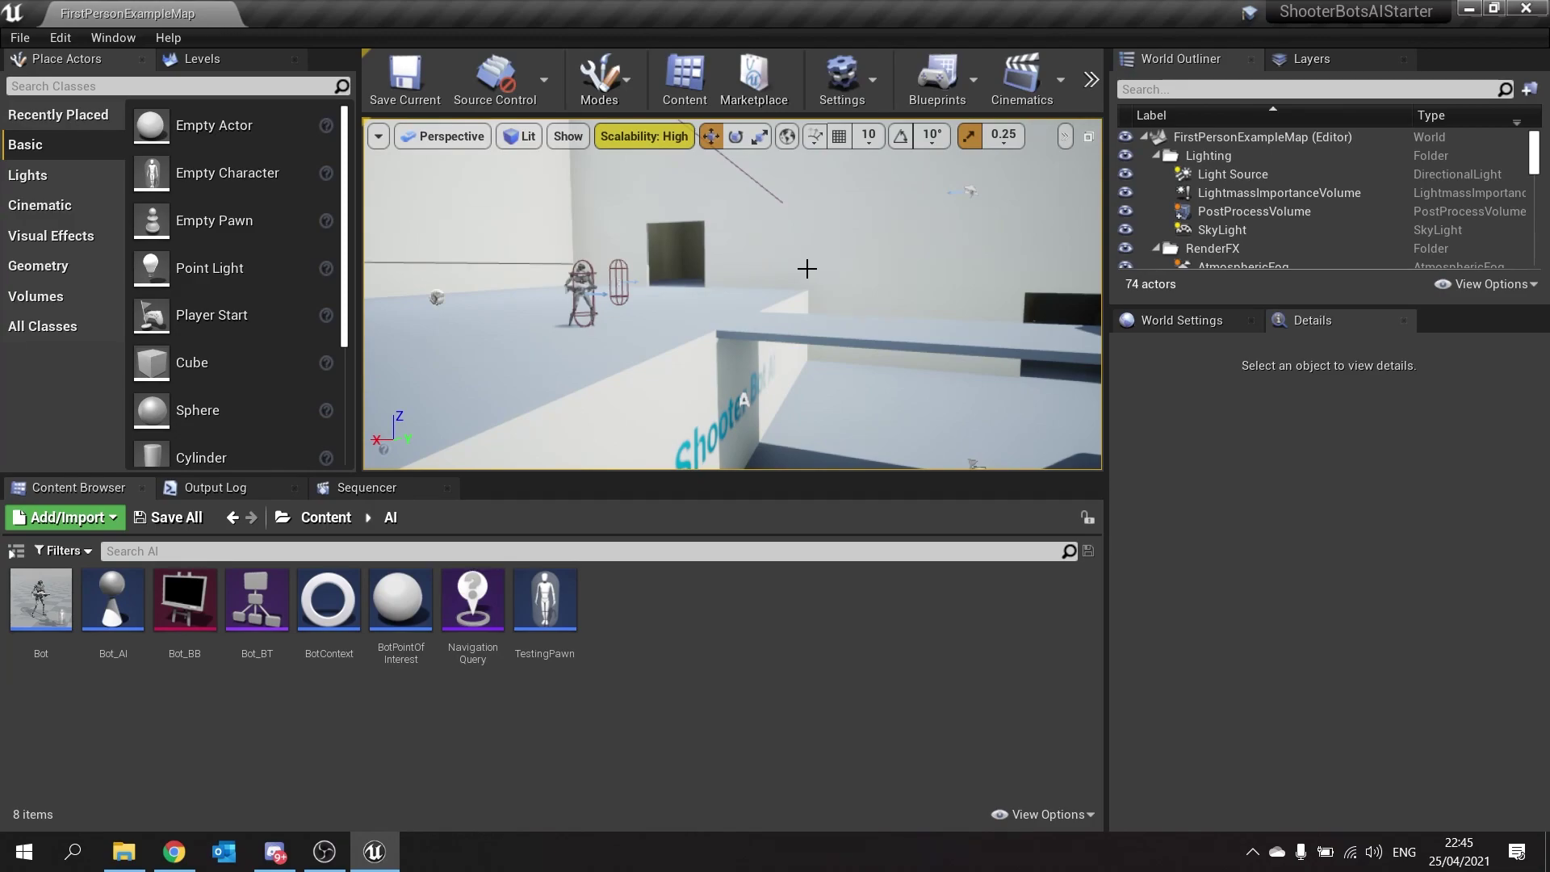
right_drag(808, 269, 1009, 272)
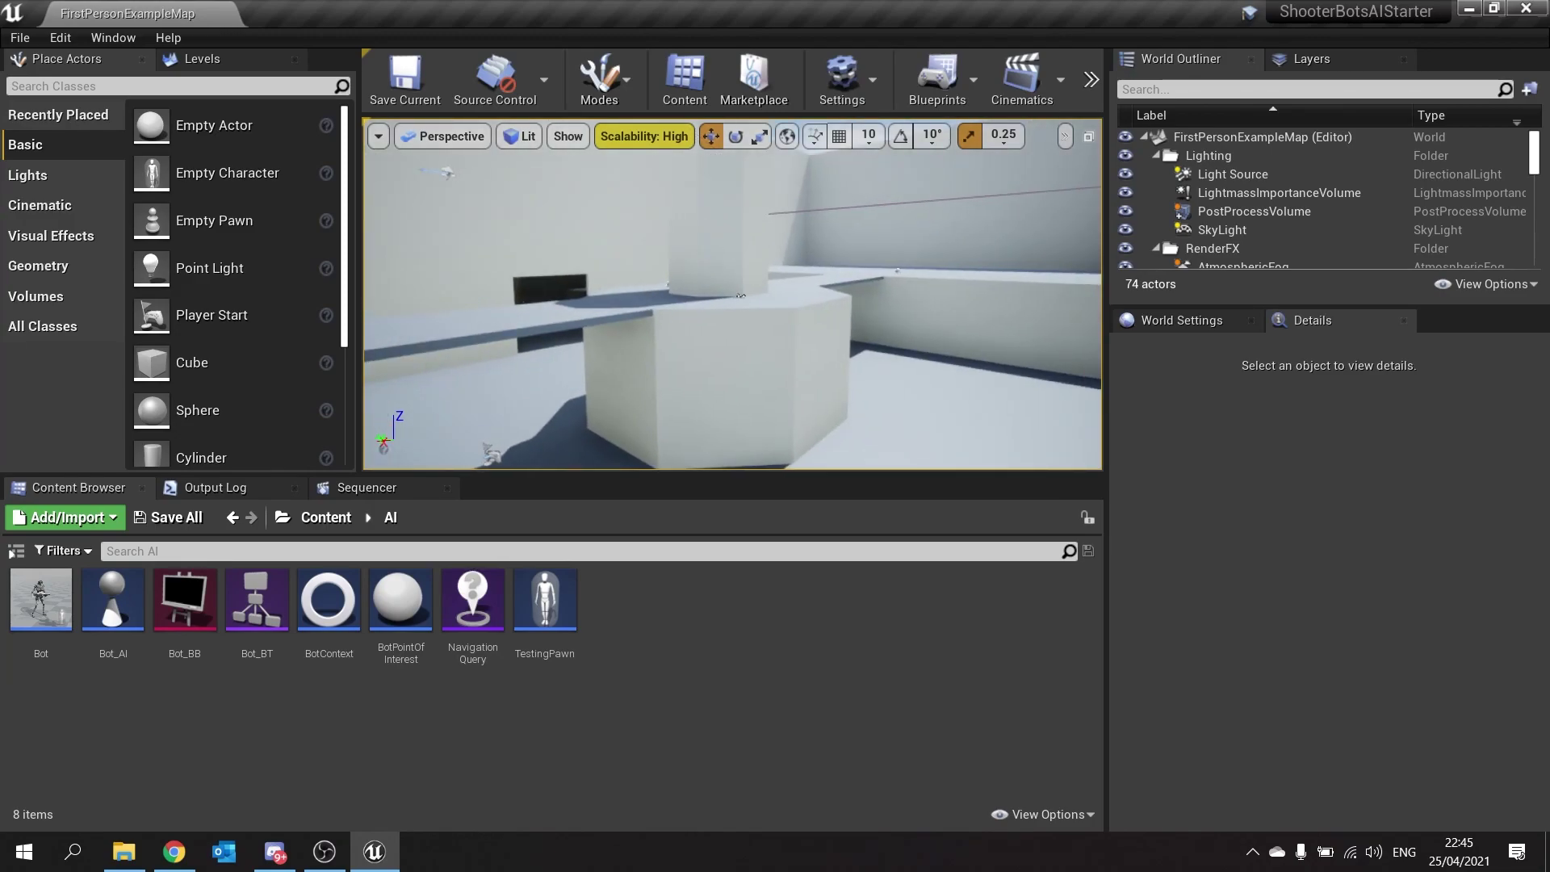
right_drag(807, 268, 811, 308)
key(p)
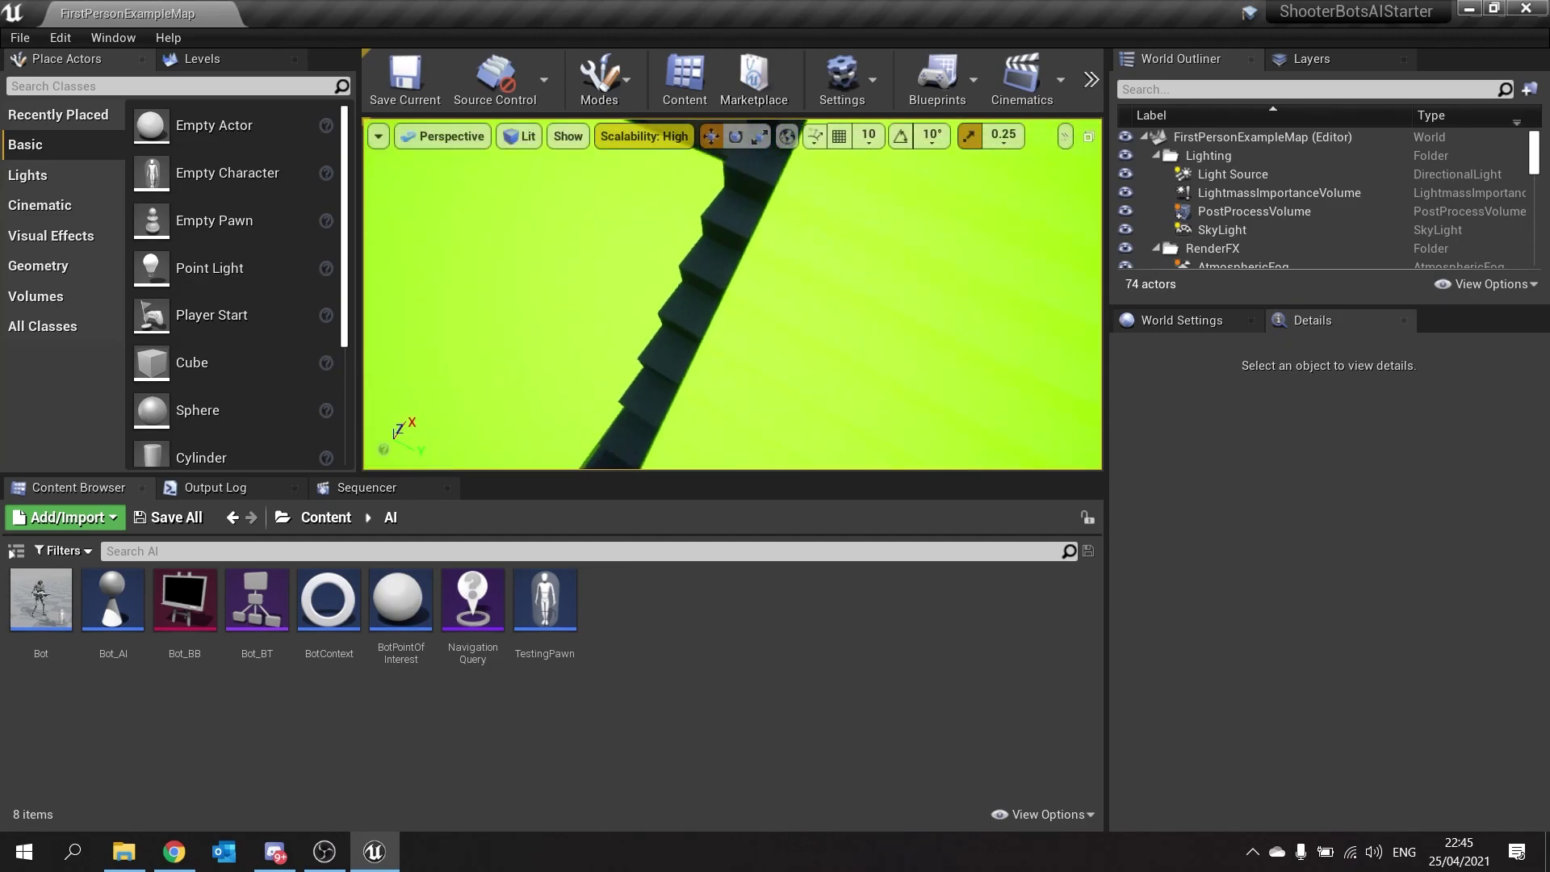
right_drag(810, 308, 811, 308)
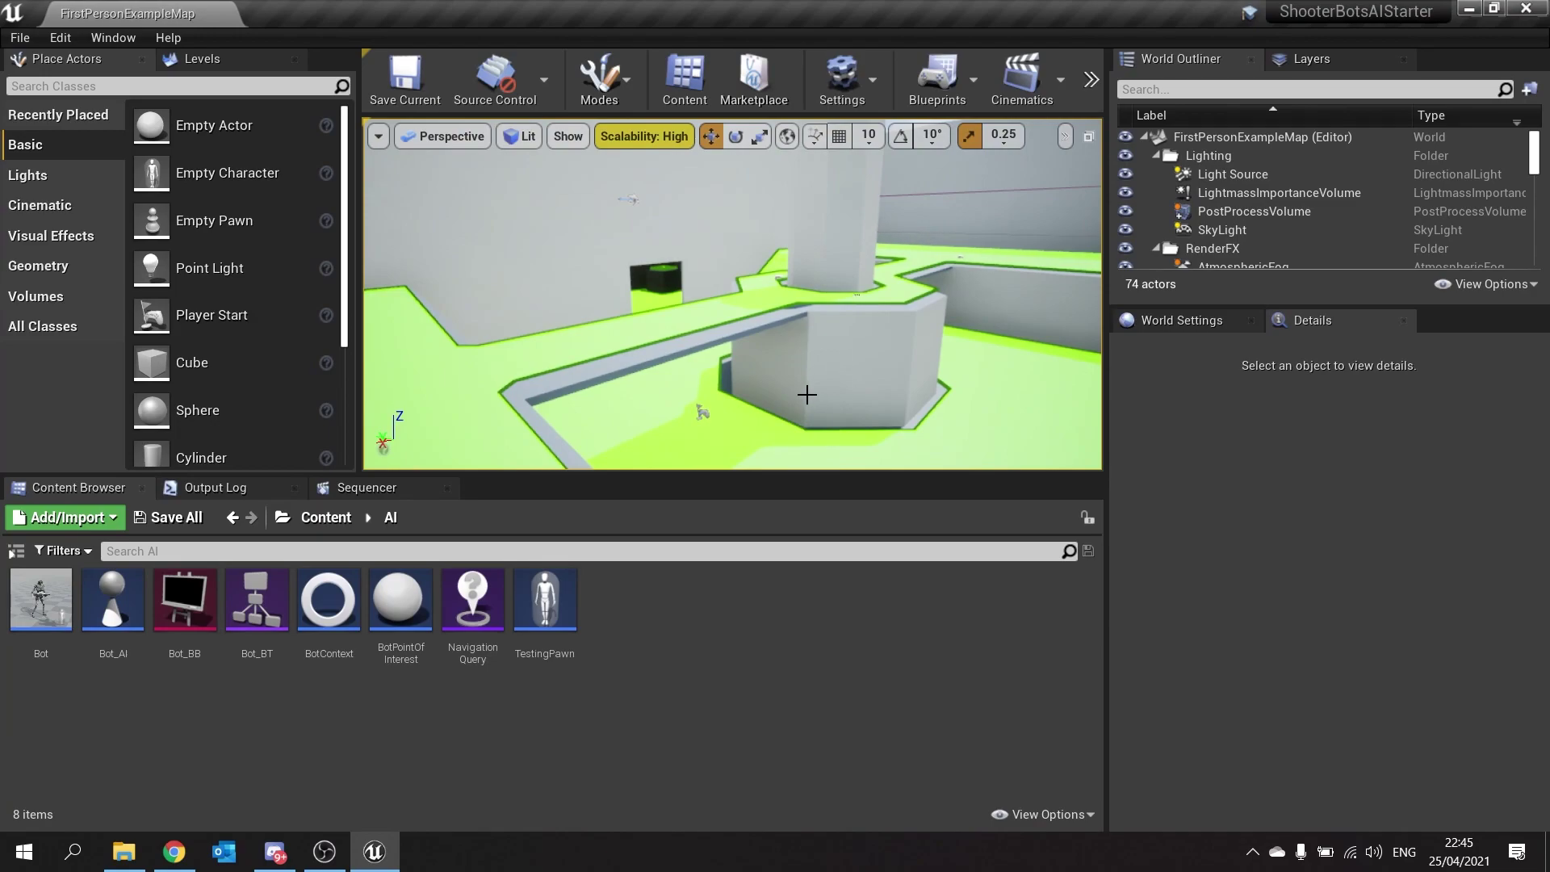
right_drag(806, 394, 772, 374)
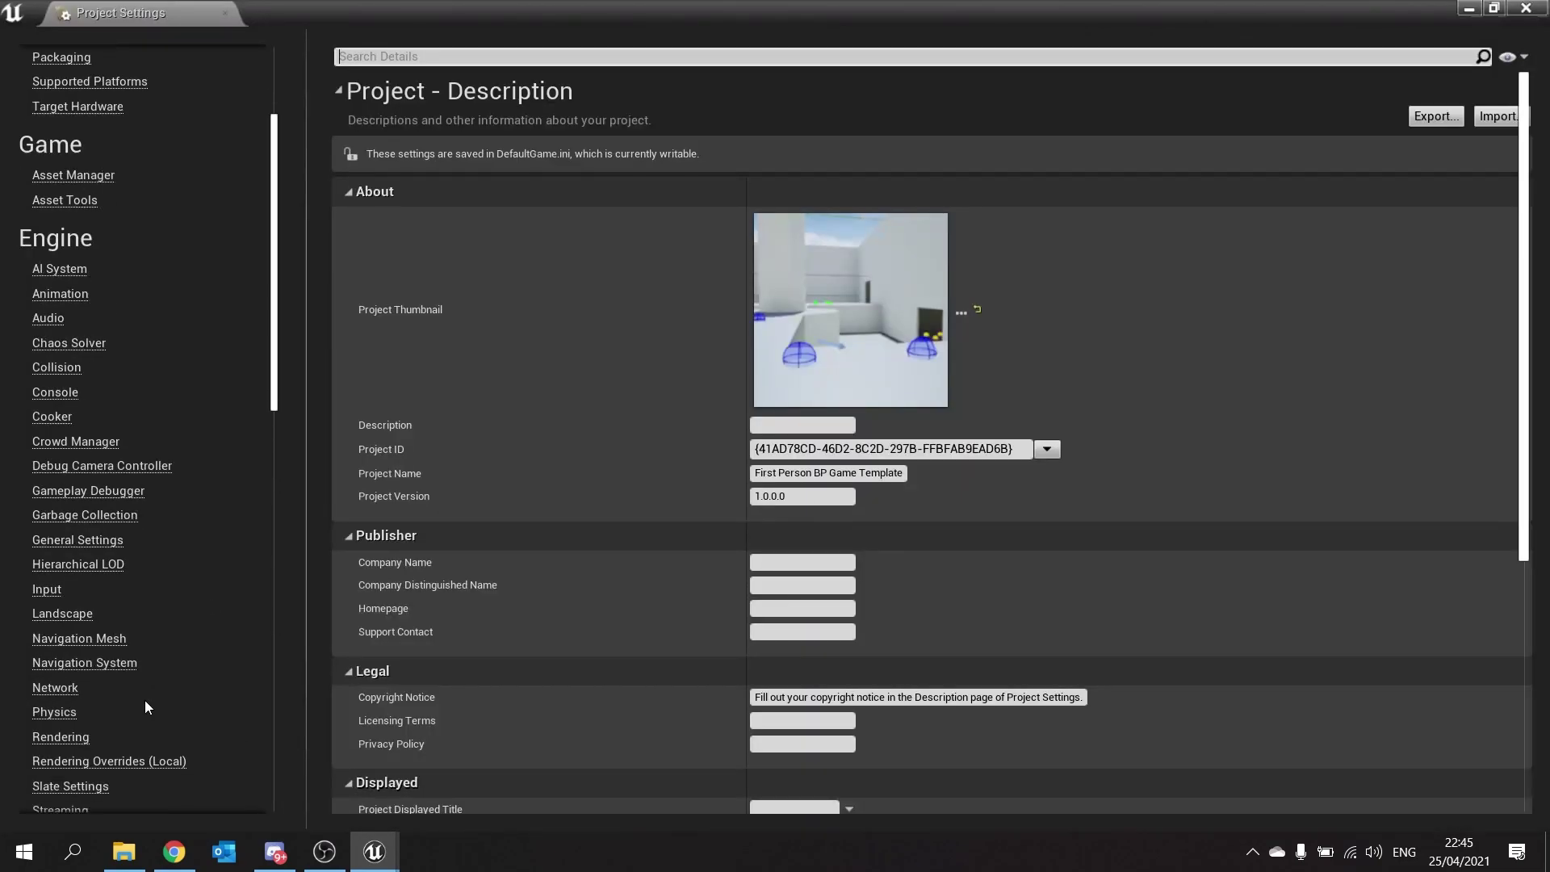
Enable Draw Poly Edges in the project's Navigation Mesh settings and close the settings window
click(100, 512)
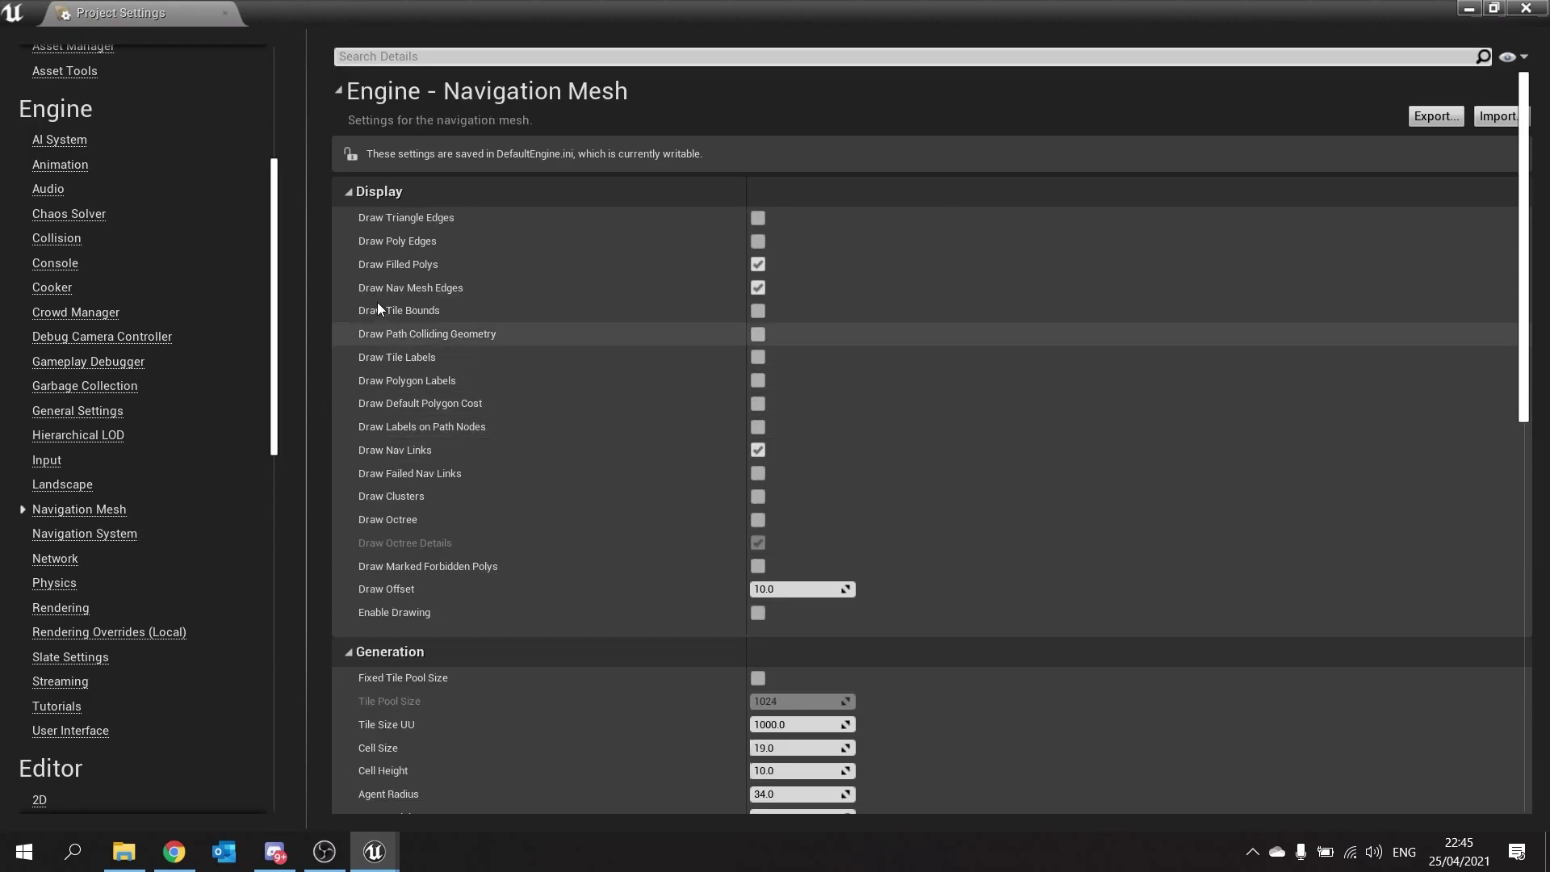
click(758, 241)
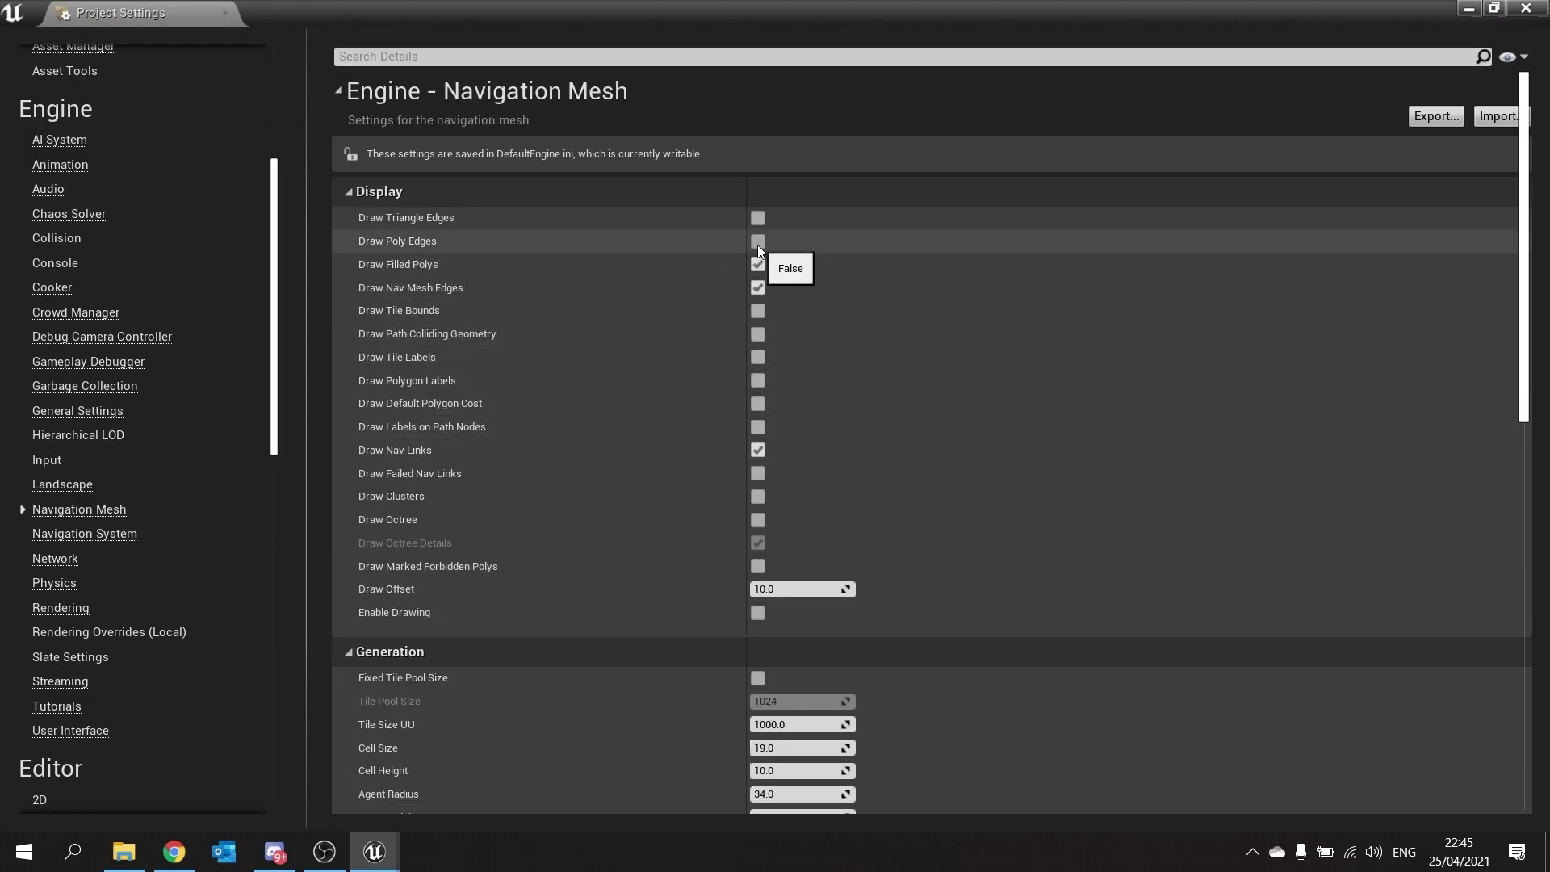
click(1525, 12)
Examine how the navigation mesh is divided into polygons across the raised floor, the walkways and around the obstacles
right_drag(789, 191, 626, 289)
key(w)
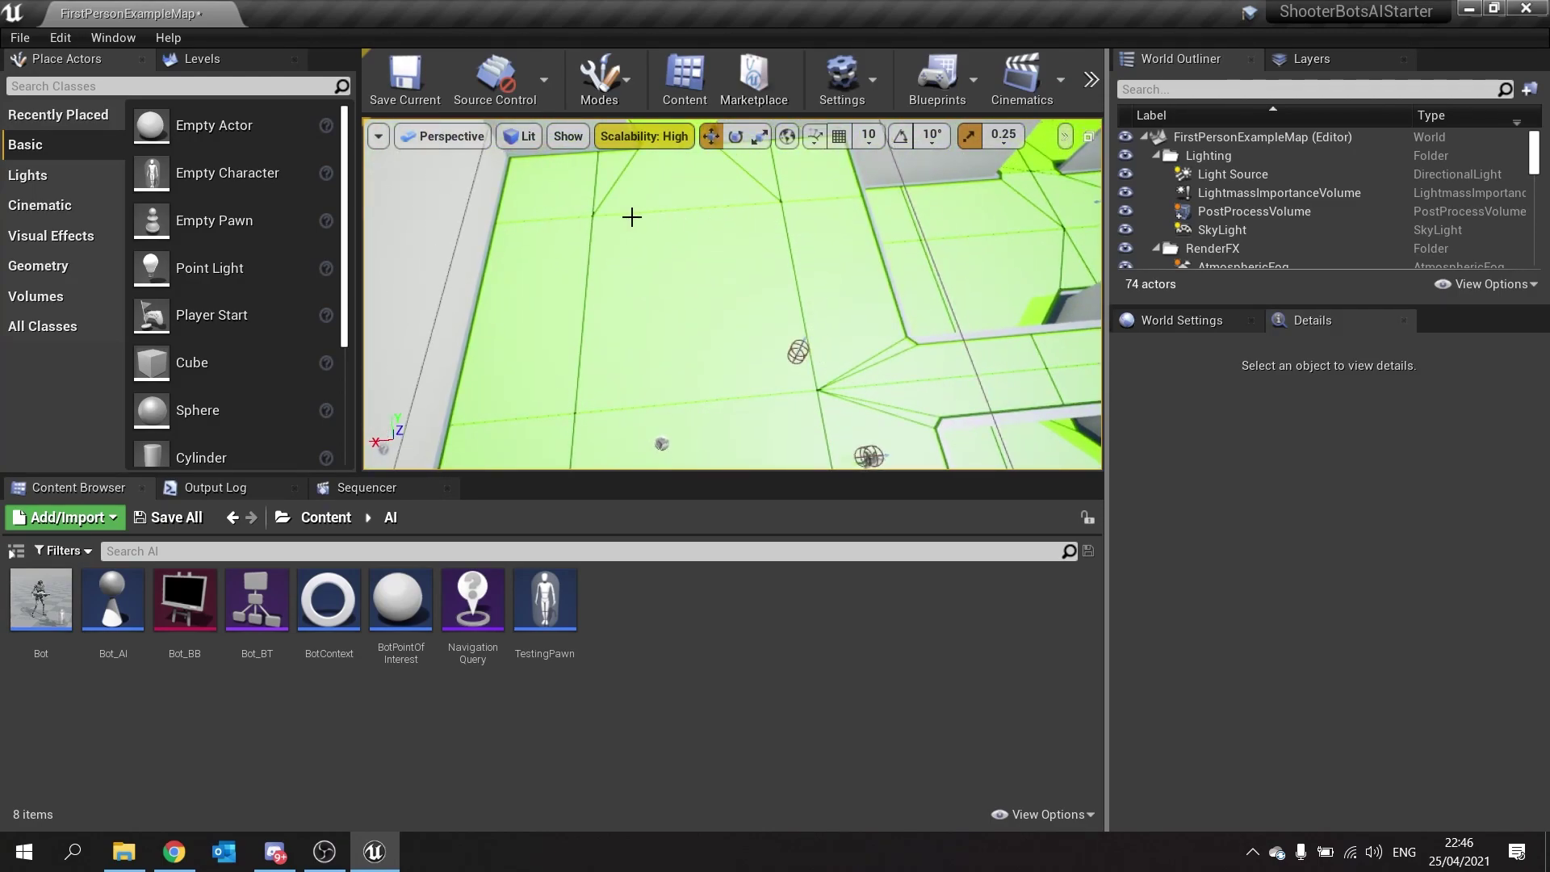
right_drag(785, 211, 796, 212)
key(d)
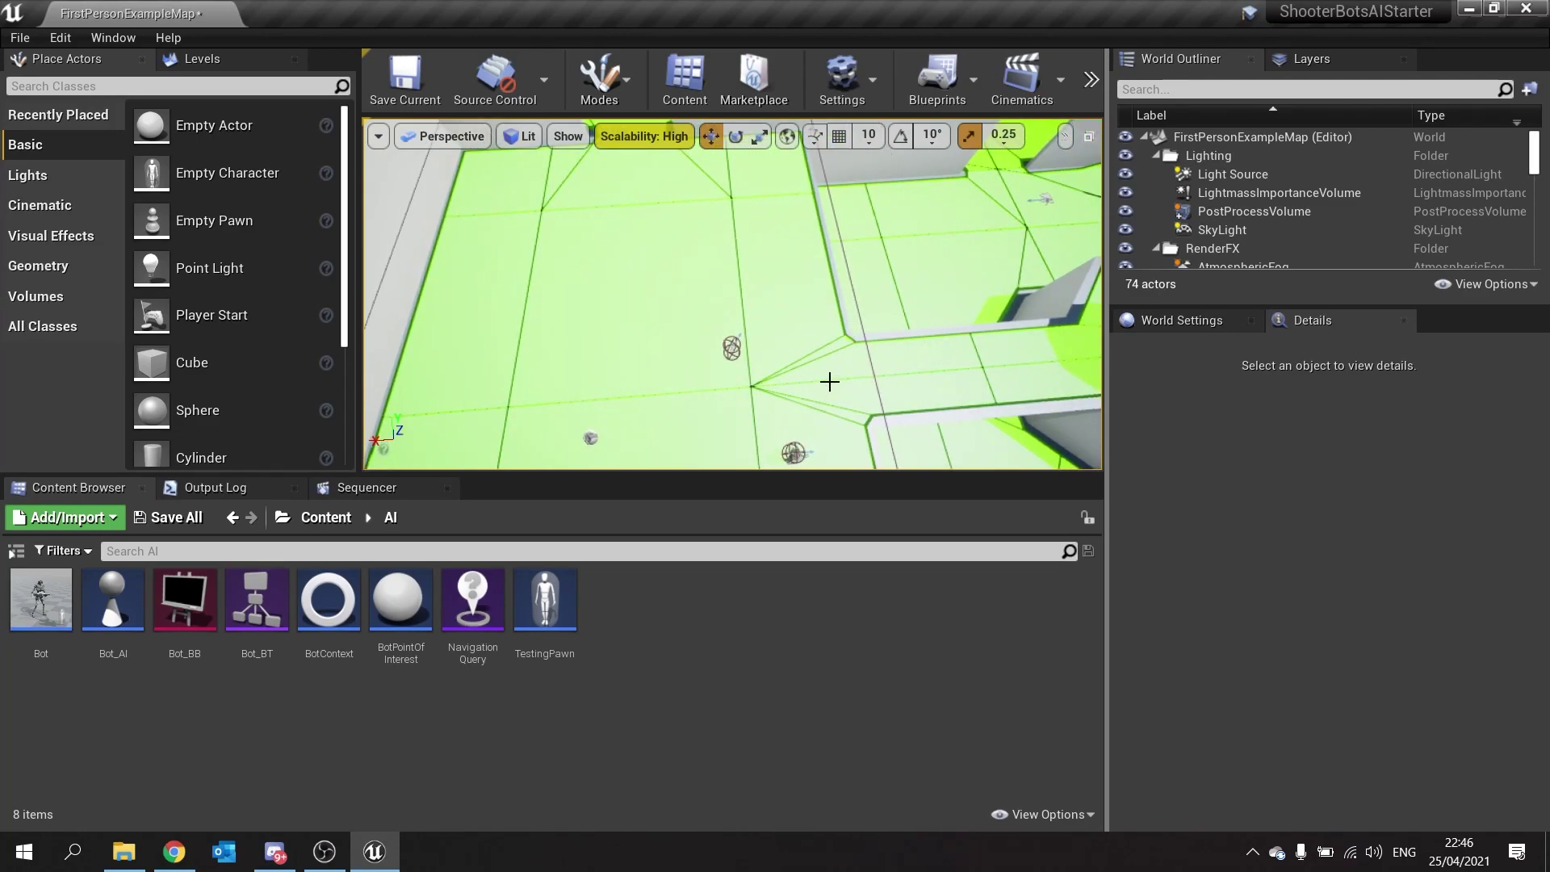
right_drag(830, 382, 808, 347)
key(d)
key(d)
key(w)
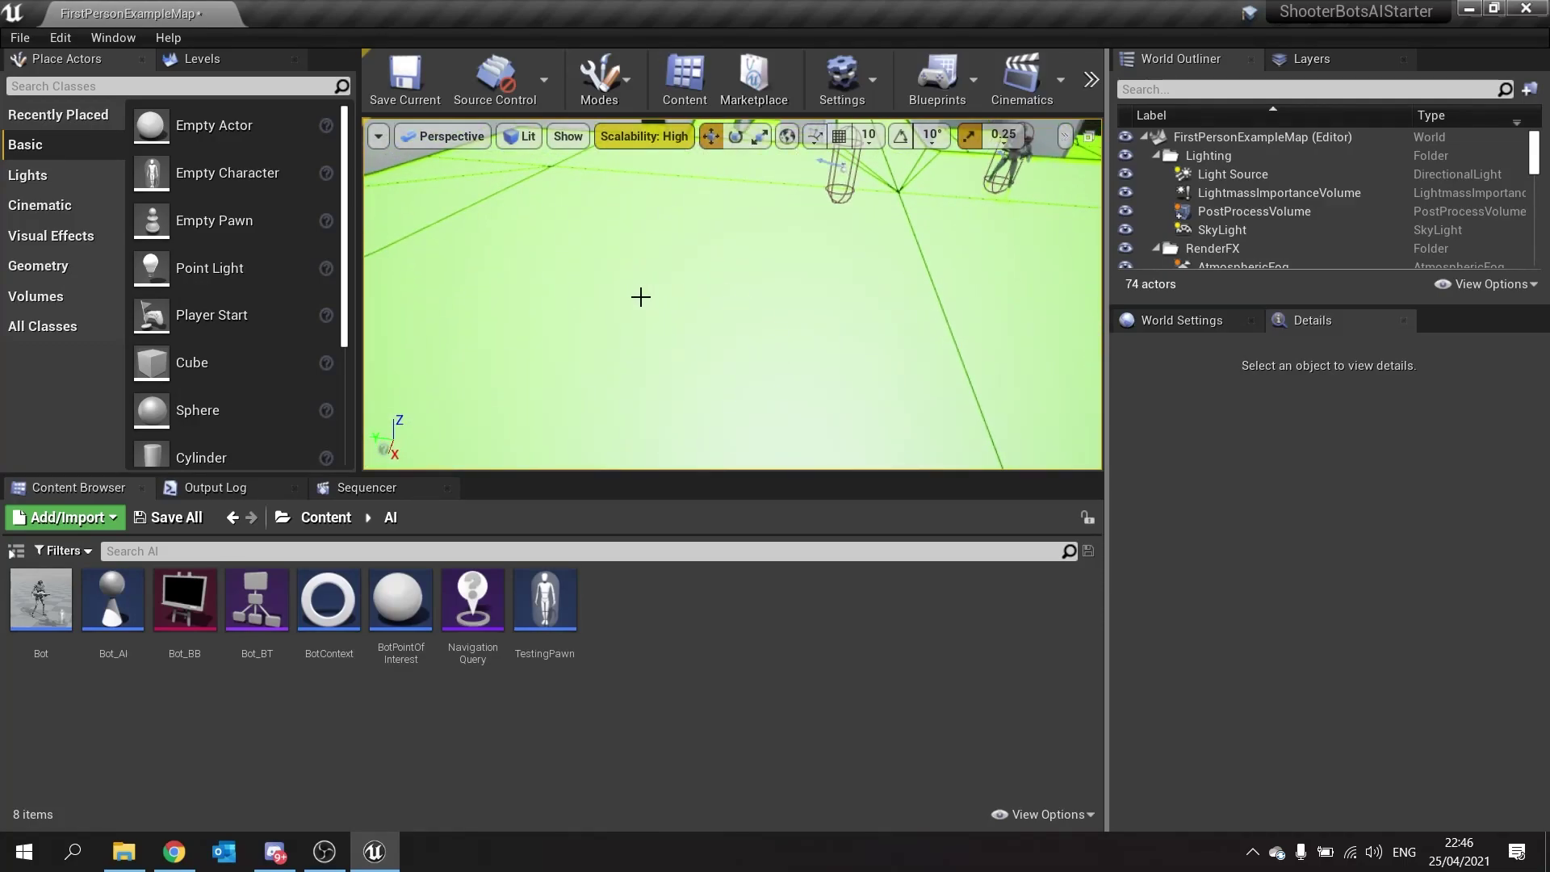
mouse_move(652, 297)
right_down()
mouse_move(731, 271)
mouse_move(686, 254)
mouse_move(654, 302)
right_up()
key(d)
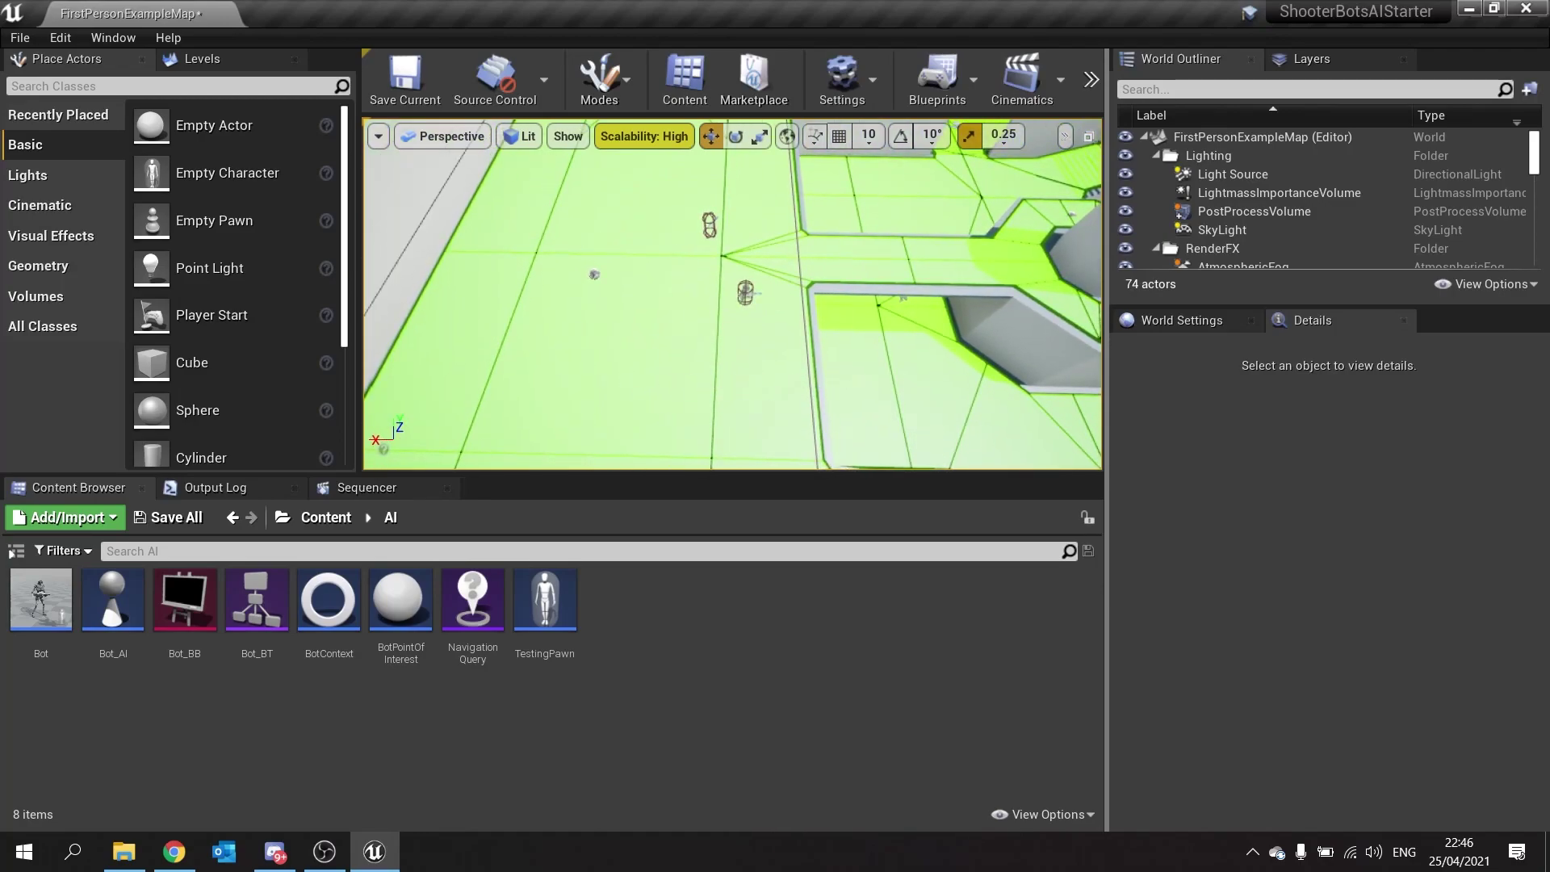
right_drag(672, 358, 672, 358)
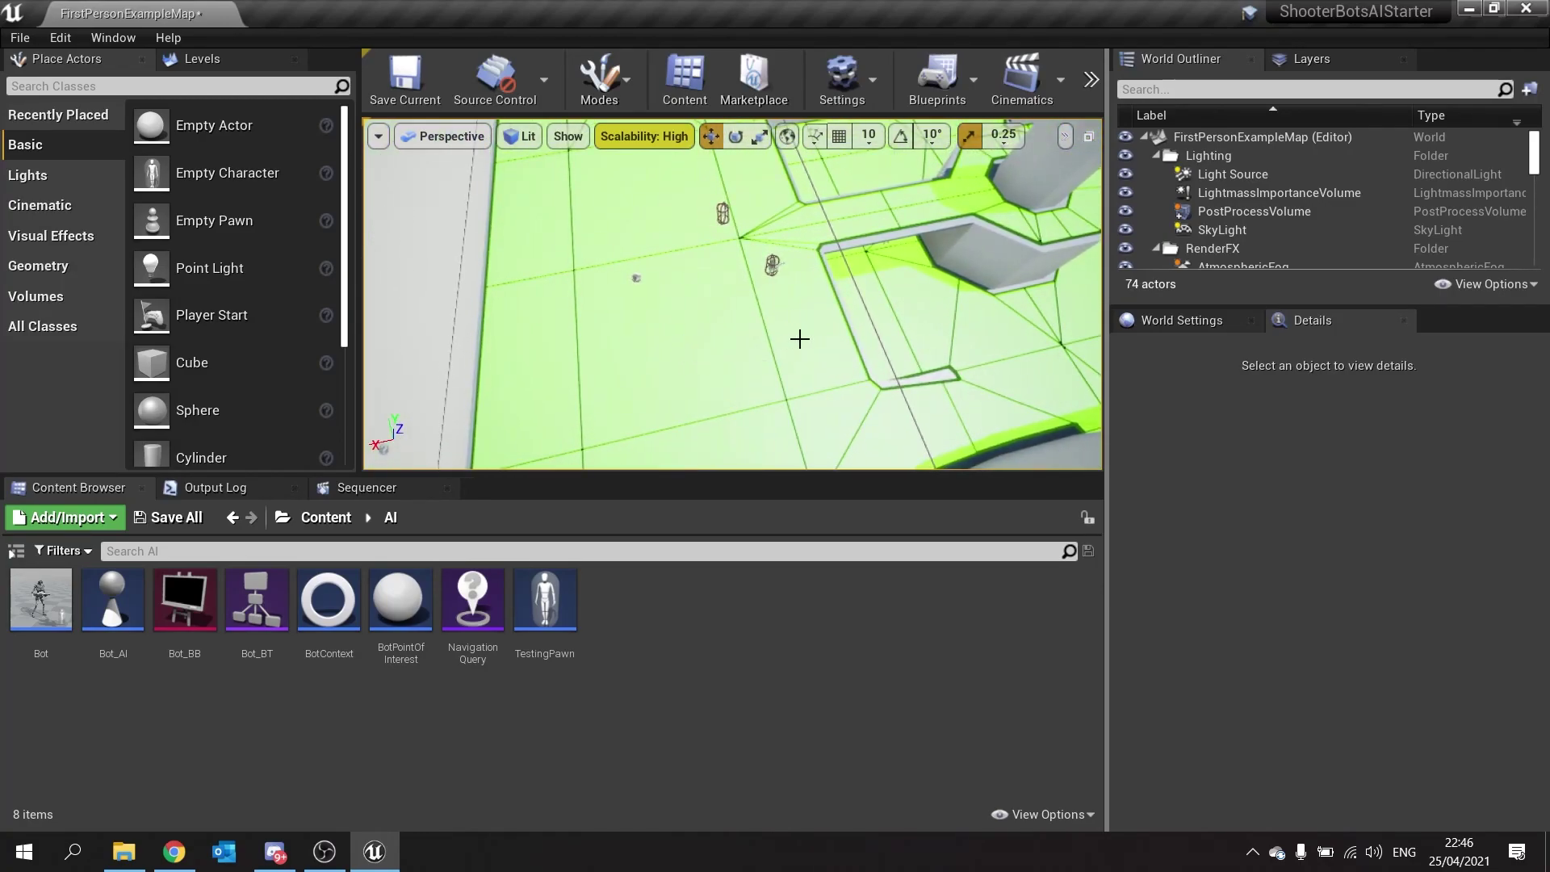
right_drag(929, 193, 928, 194)
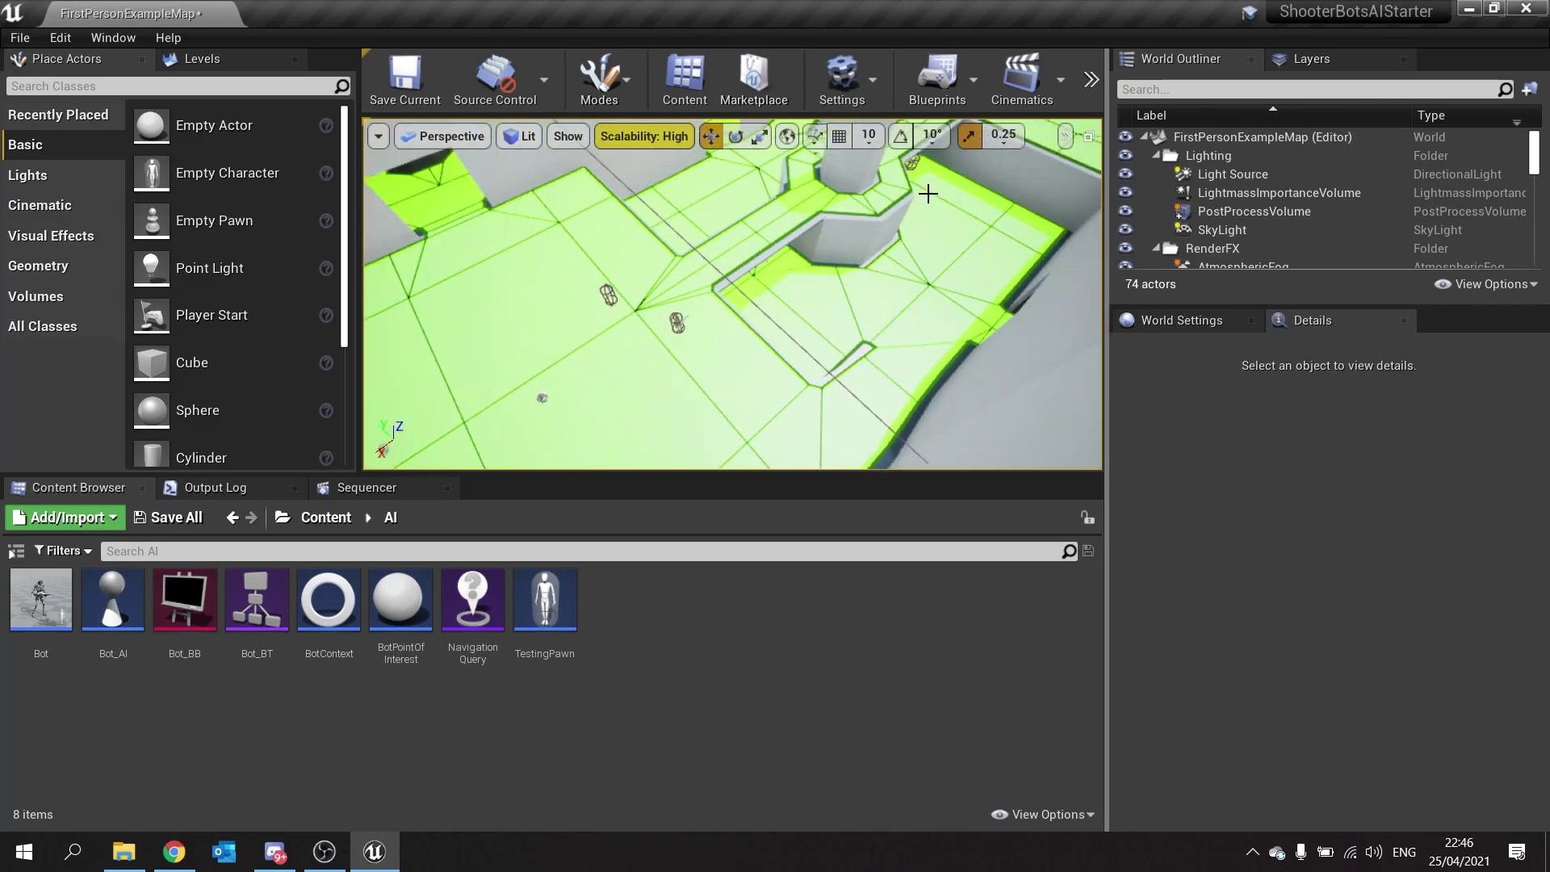
right_drag(895, 262, 895, 262)
right_drag(570, 320, 569, 320)
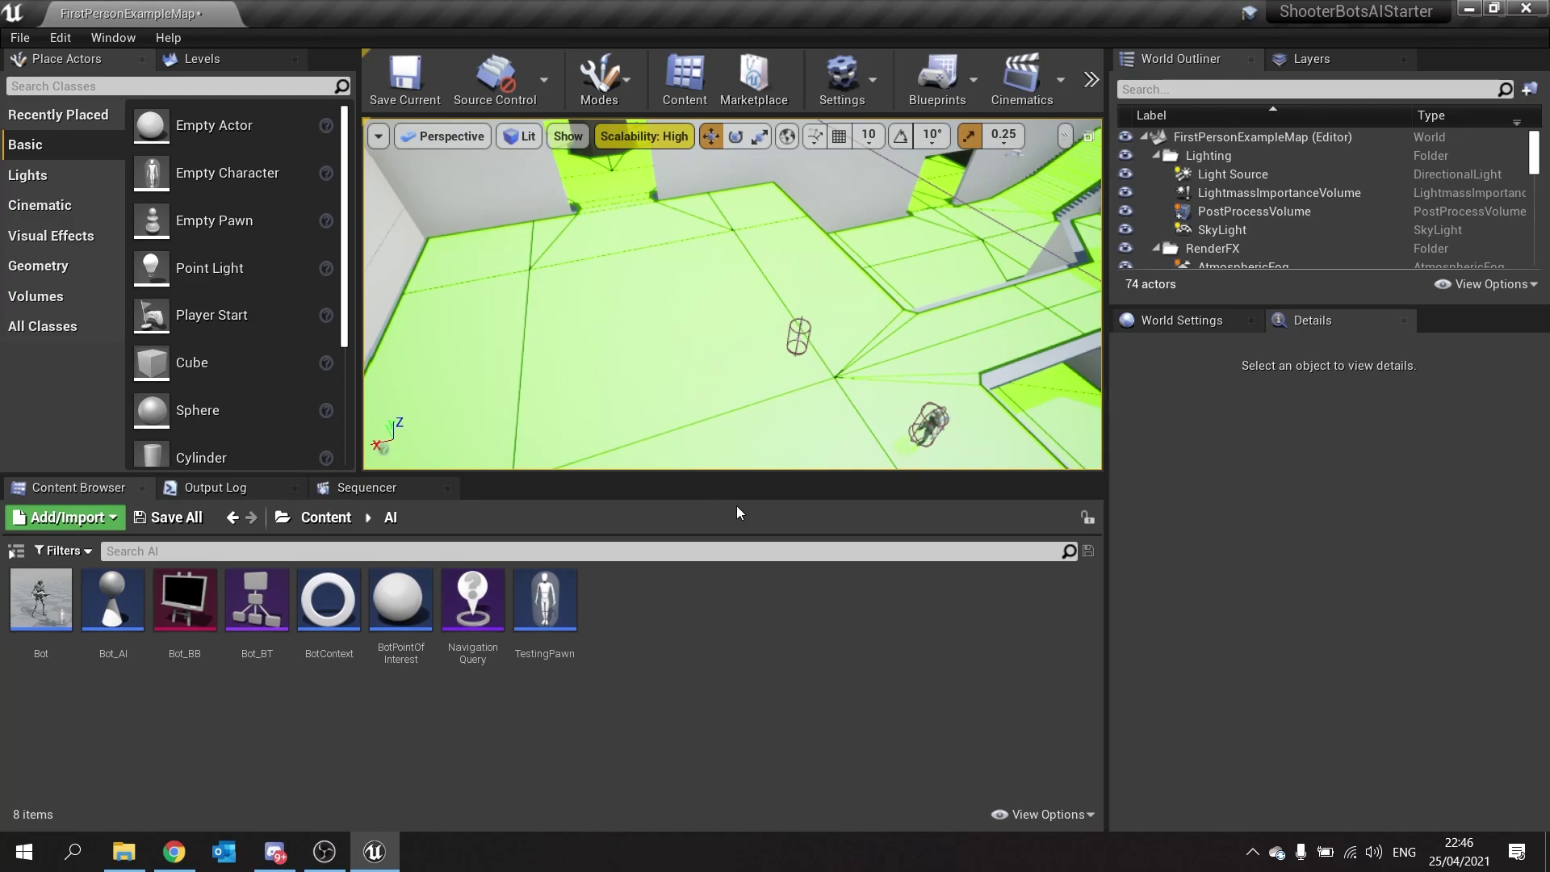
Find the Nav Modifier Volume actor with the search "nav m" and place one on the open floor near the bots
click(101, 86)
text(nav m)
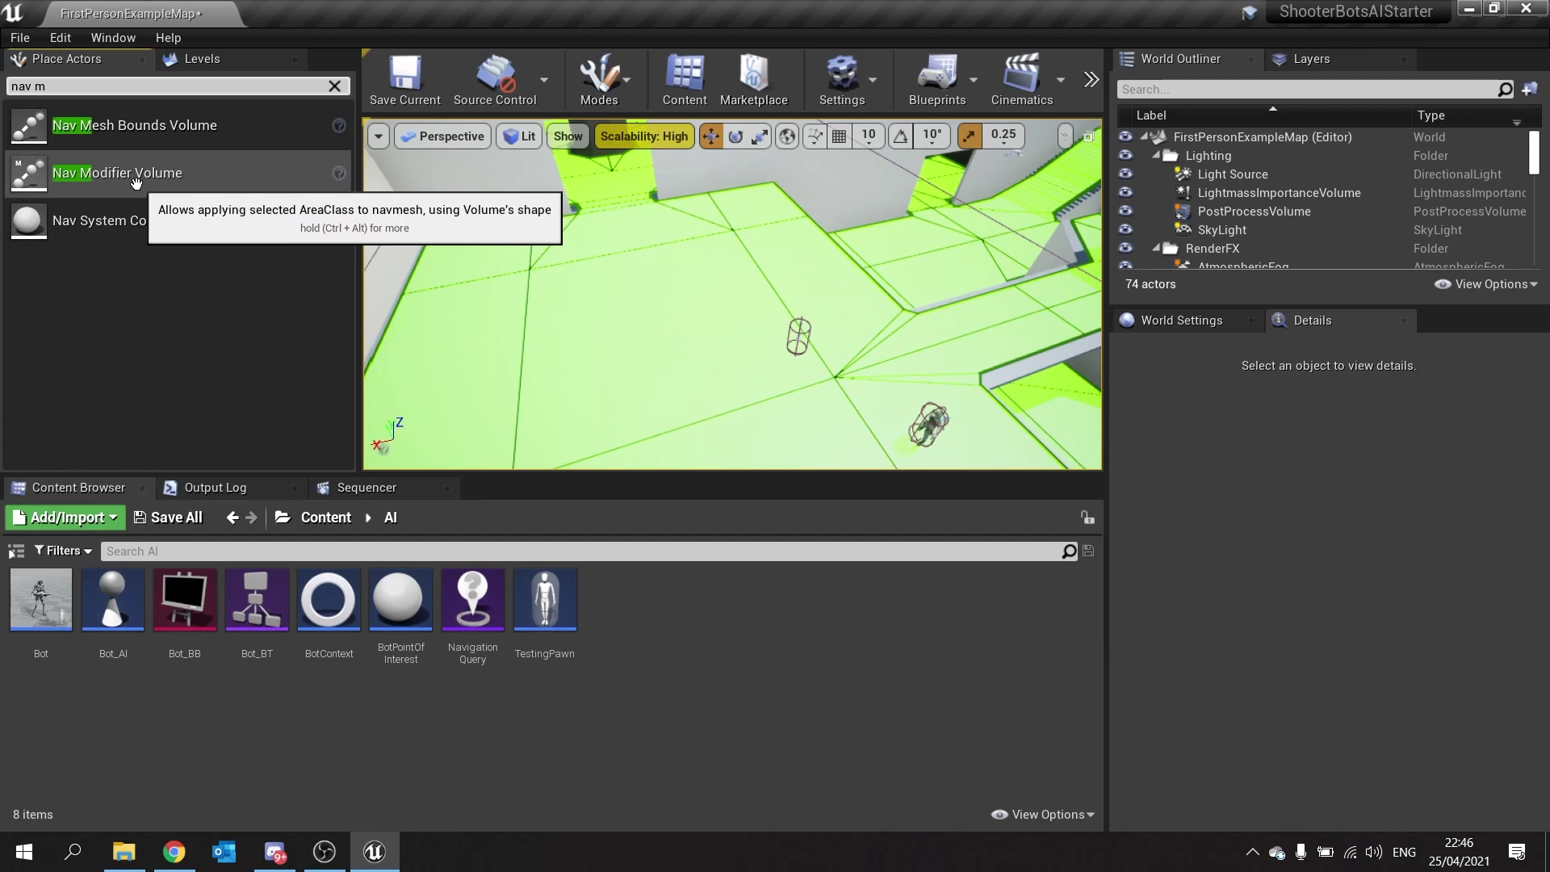
drag(98, 184, 594, 303)
drag(701, 369, 701, 369)
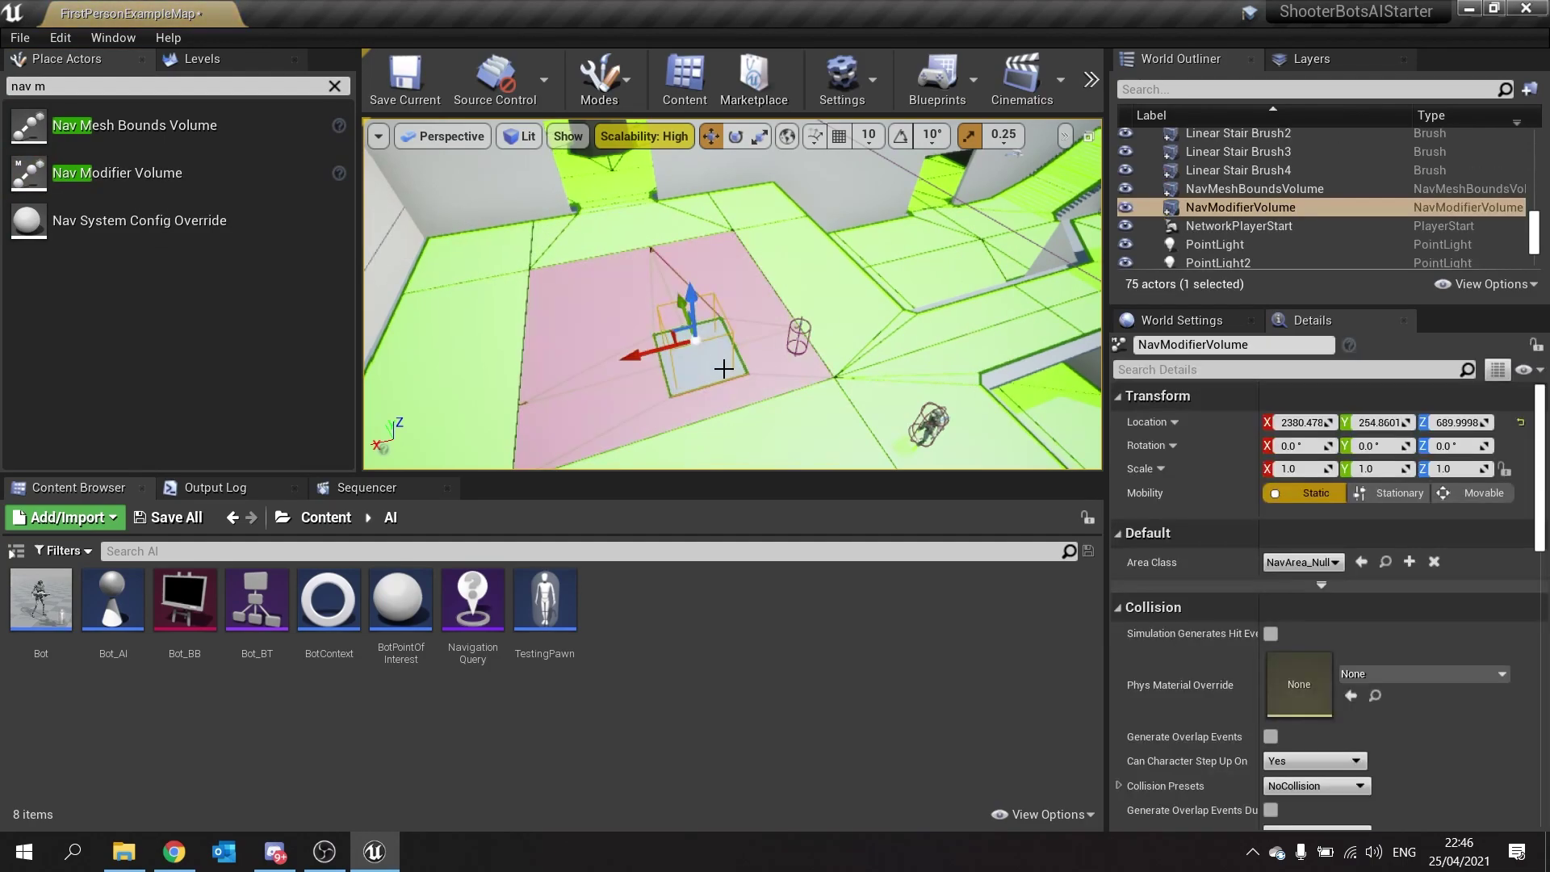
Set the Nav Modifier Volume's Area Class to NavArea_LowHeight and switch it to NavArea_Obstacle
mouse_move(818, 397)
right_down()
mouse_move(880, 420)
mouse_move(807, 372)
mouse_move(868, 424)
mouse_move(817, 396)
right_up()
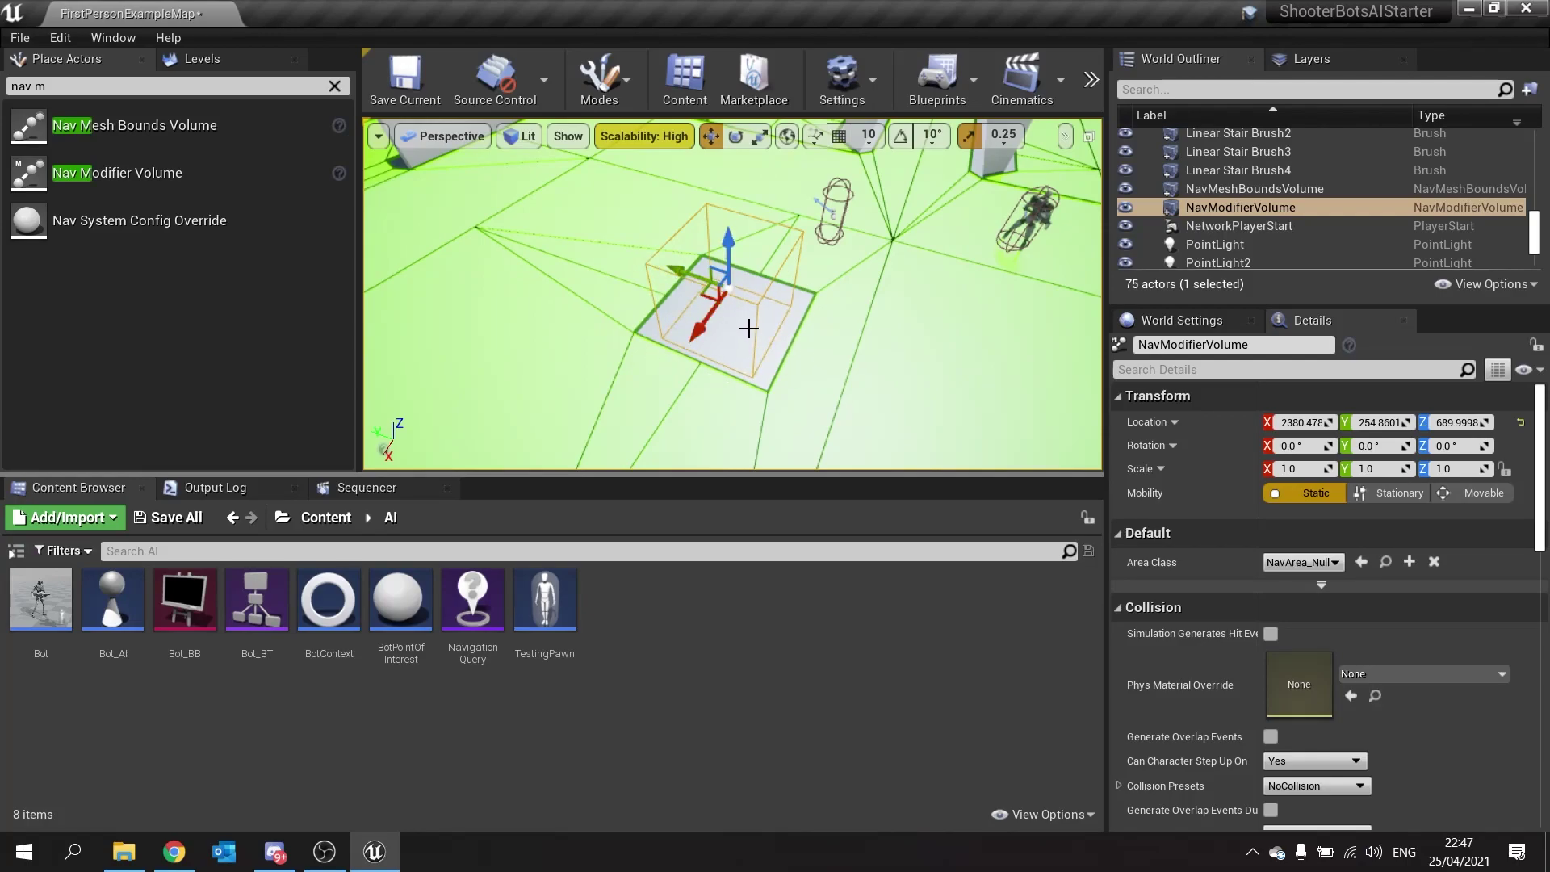
right_drag(817, 362, 817, 361)
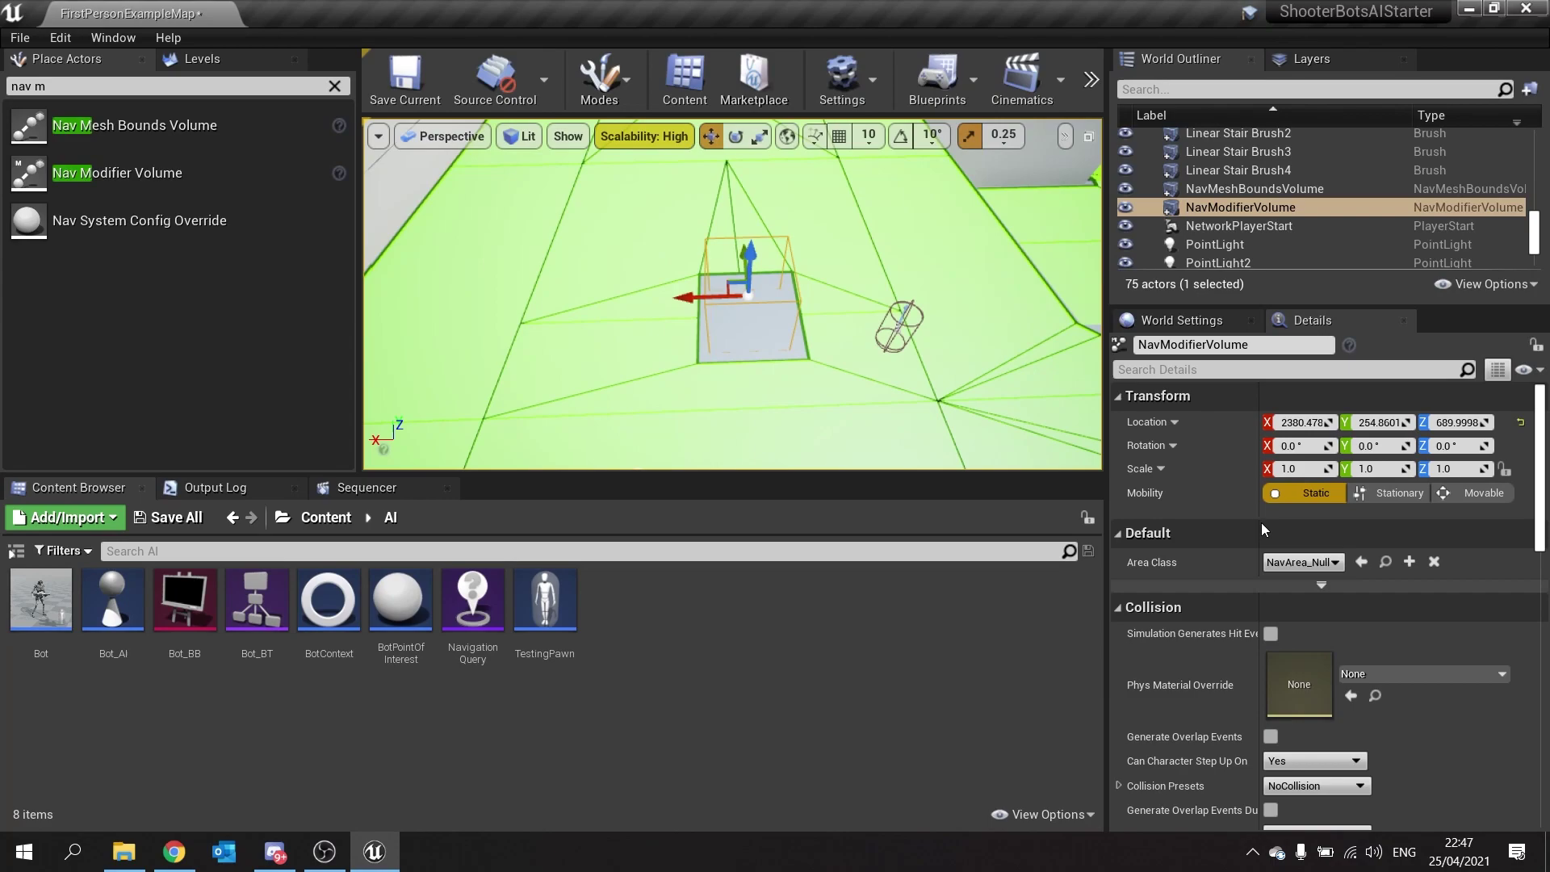
click(1292, 563)
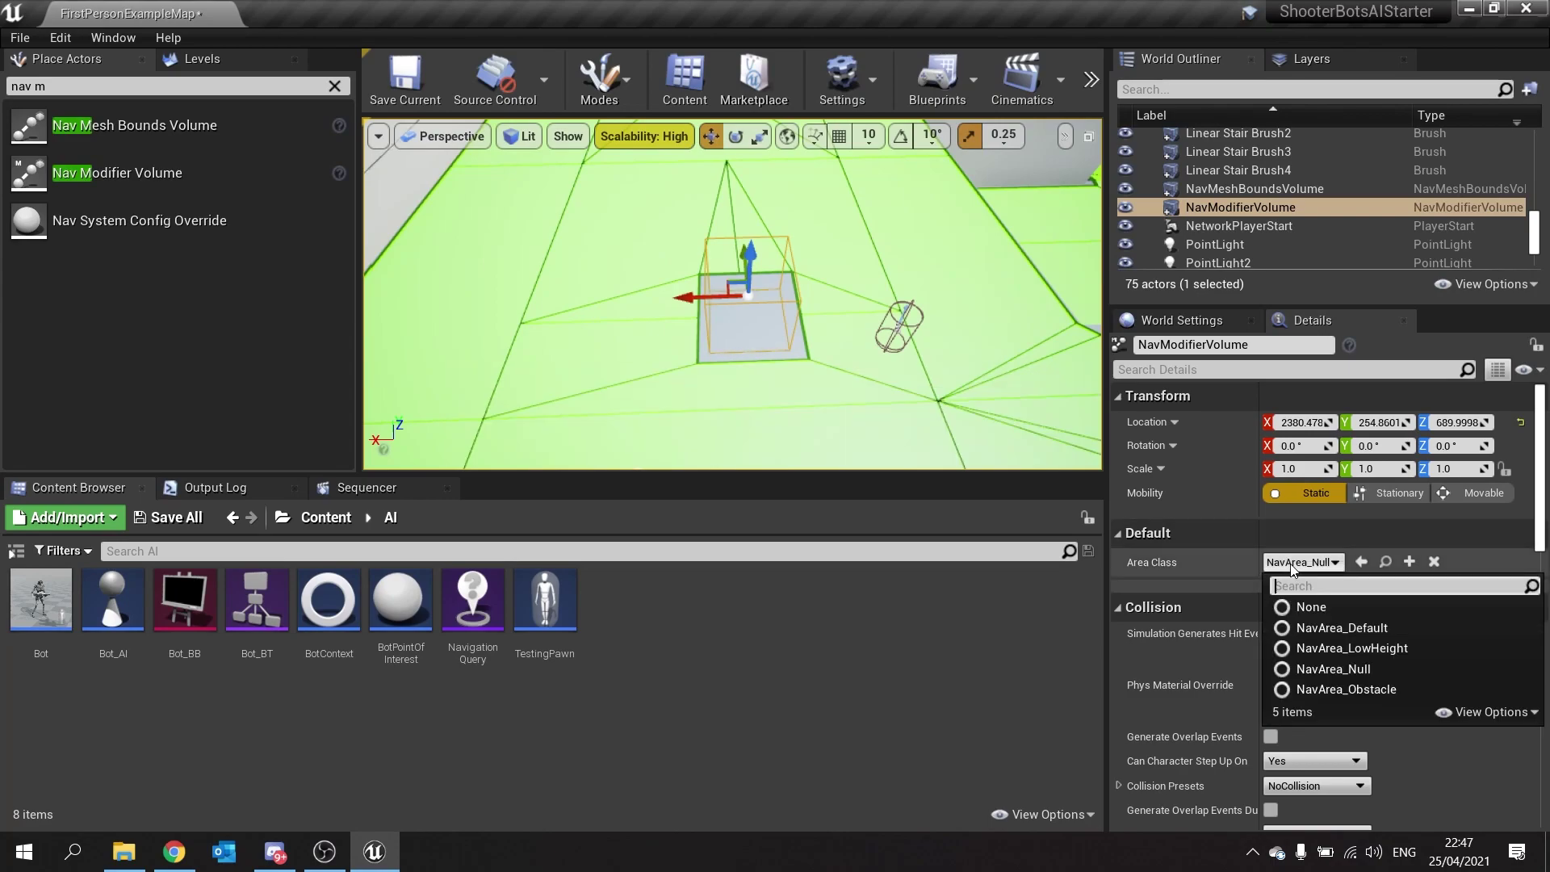
click(1357, 647)
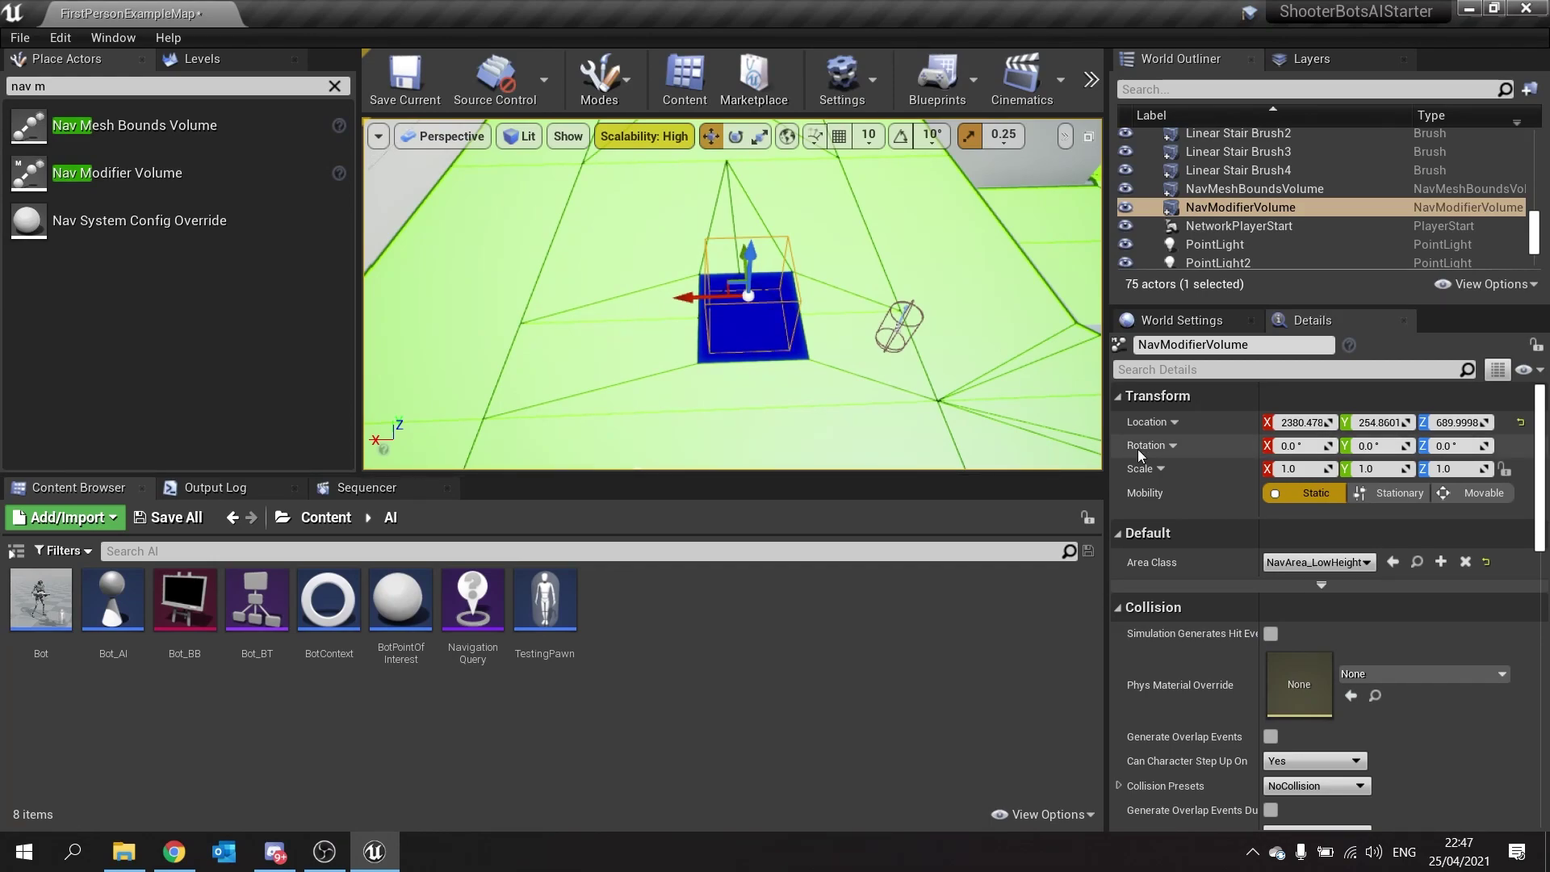
click(1367, 566)
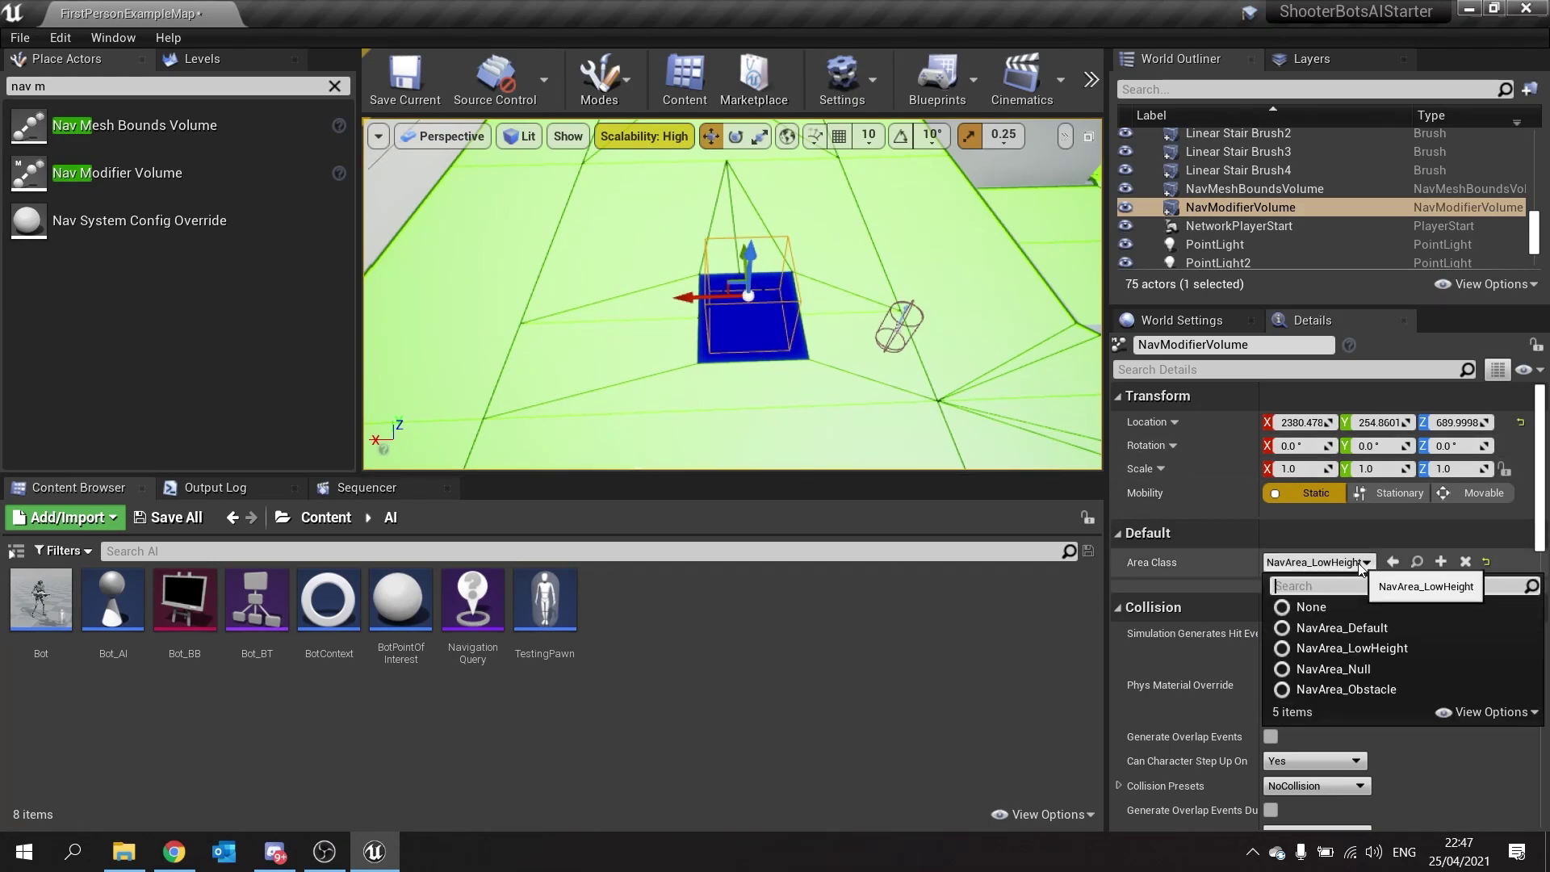
click(1389, 690)
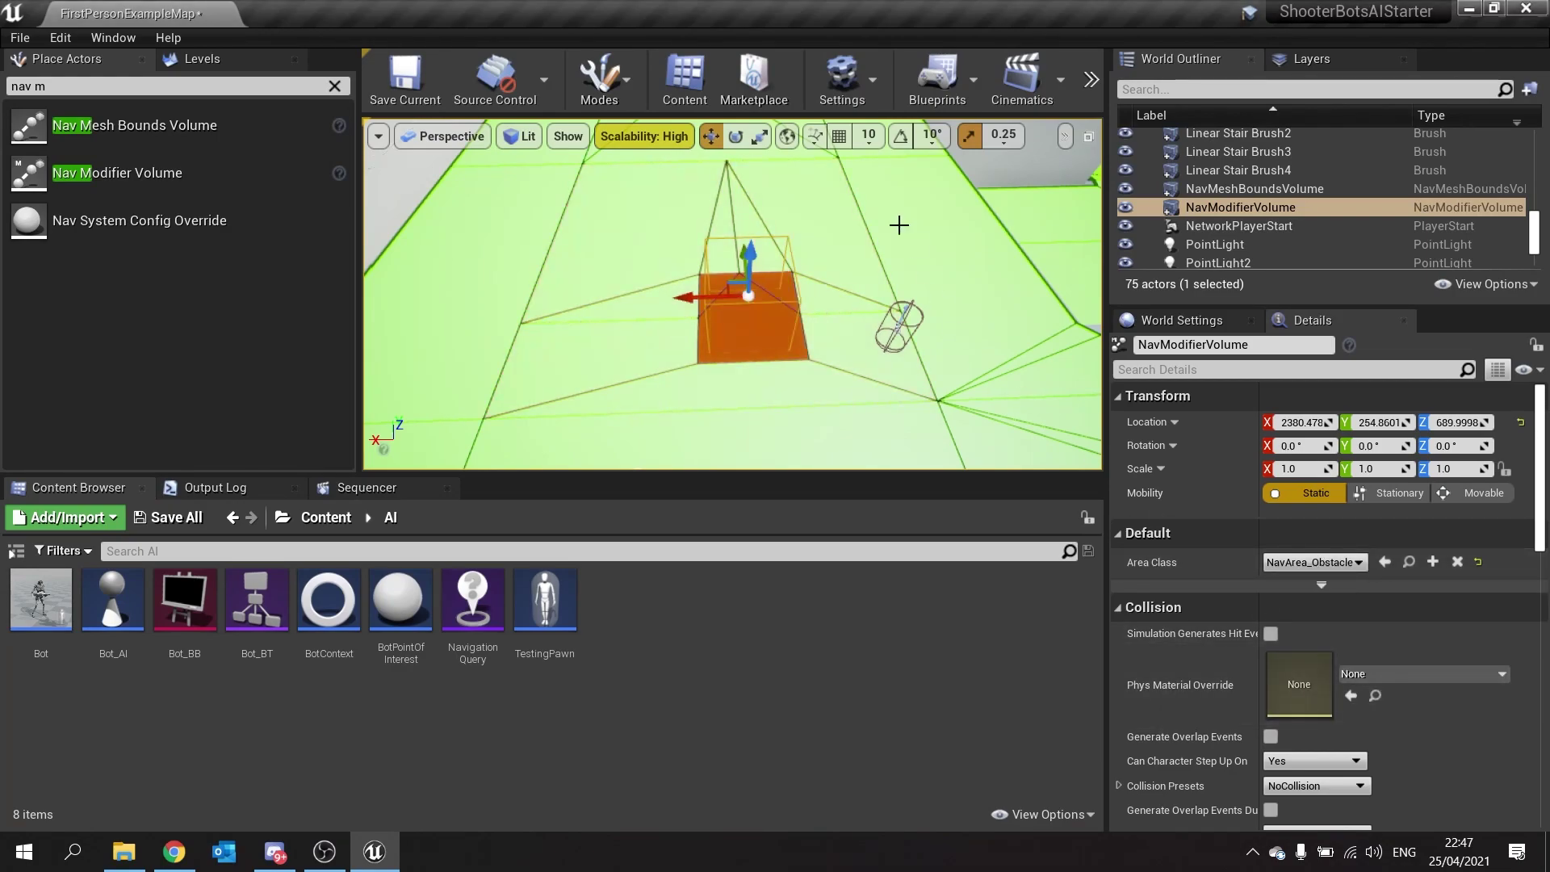
Move the Nav Modifier Volume along the Y axis to about 456 and inspect the obstacle area up close
right_drag(876, 284, 726, 335)
right_drag(865, 342, 813, 353)
drag(816, 291, 885, 292)
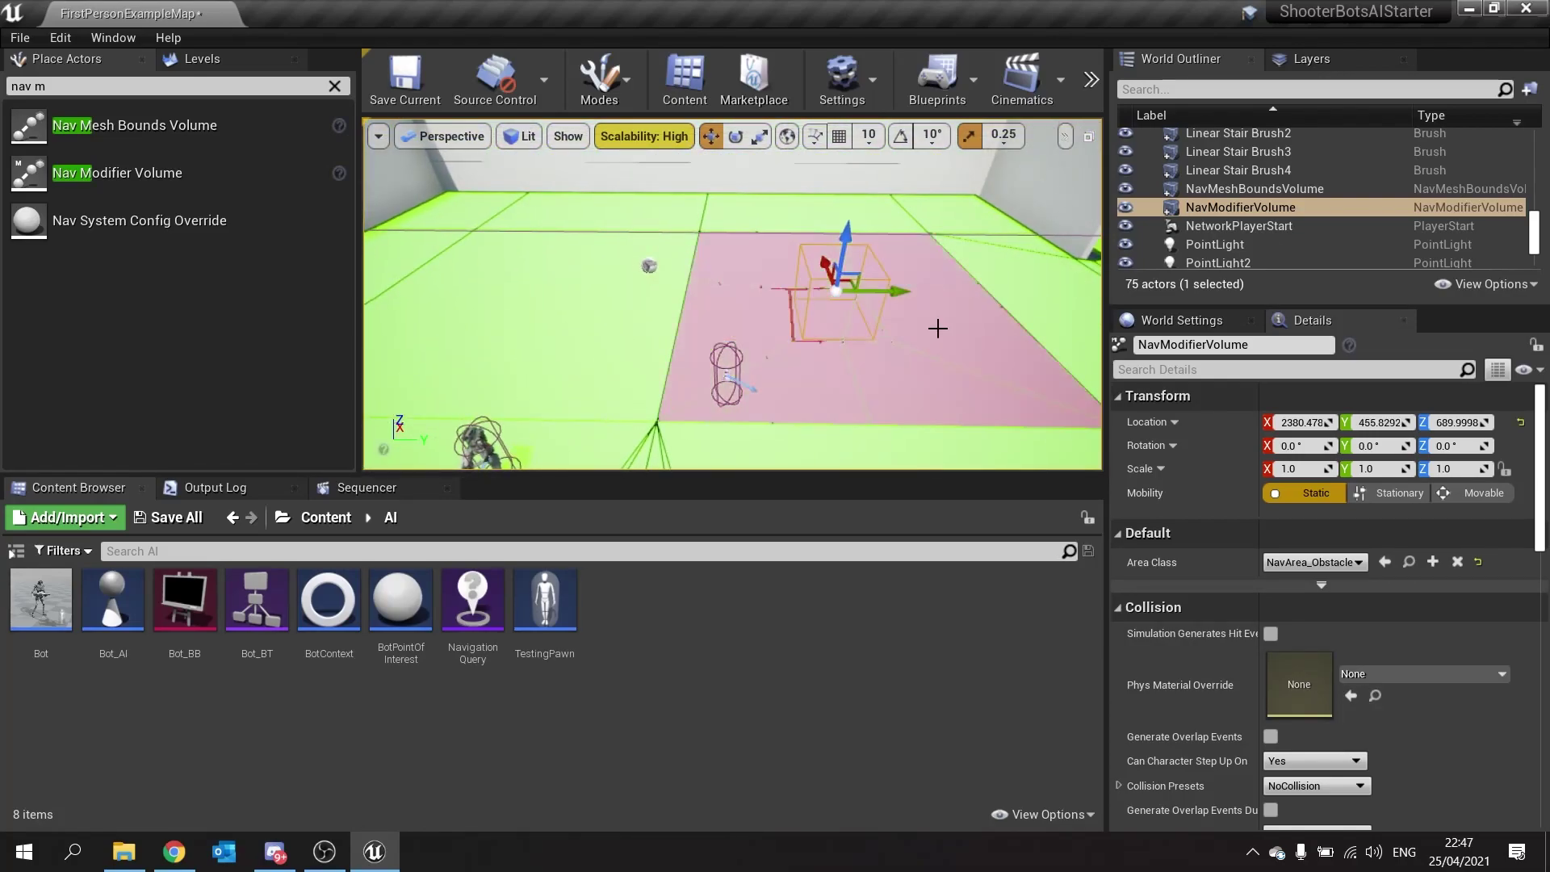
right_drag(919, 377, 807, 397)
right_drag(831, 345, 912, 343)
key(f)
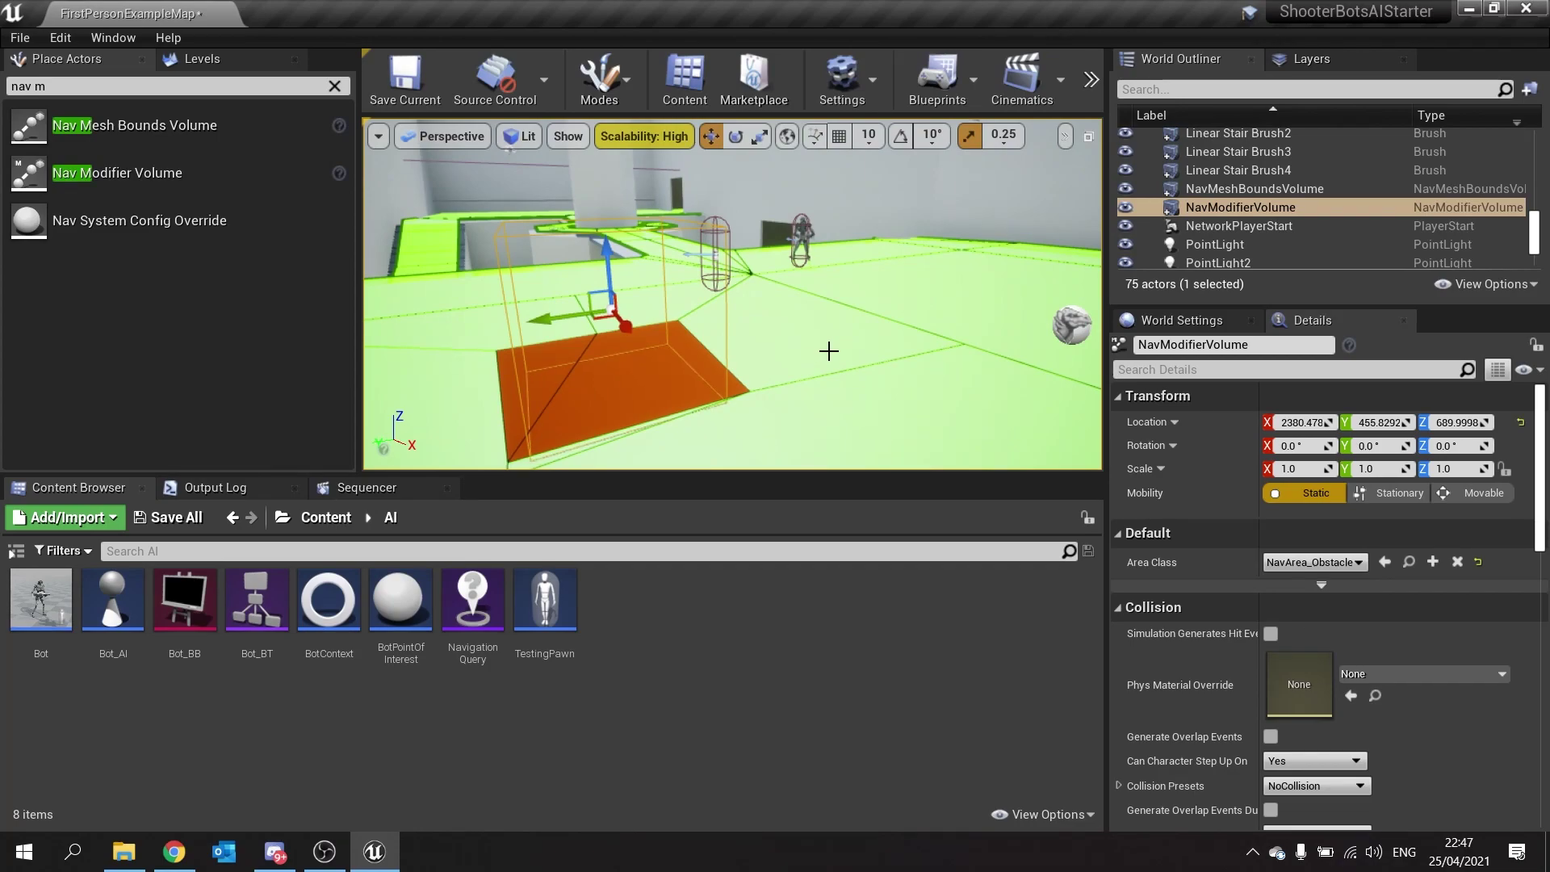
Start a new Blueprint class in the AI folder and search the parent classes for "navarea"
right_click(629, 588)
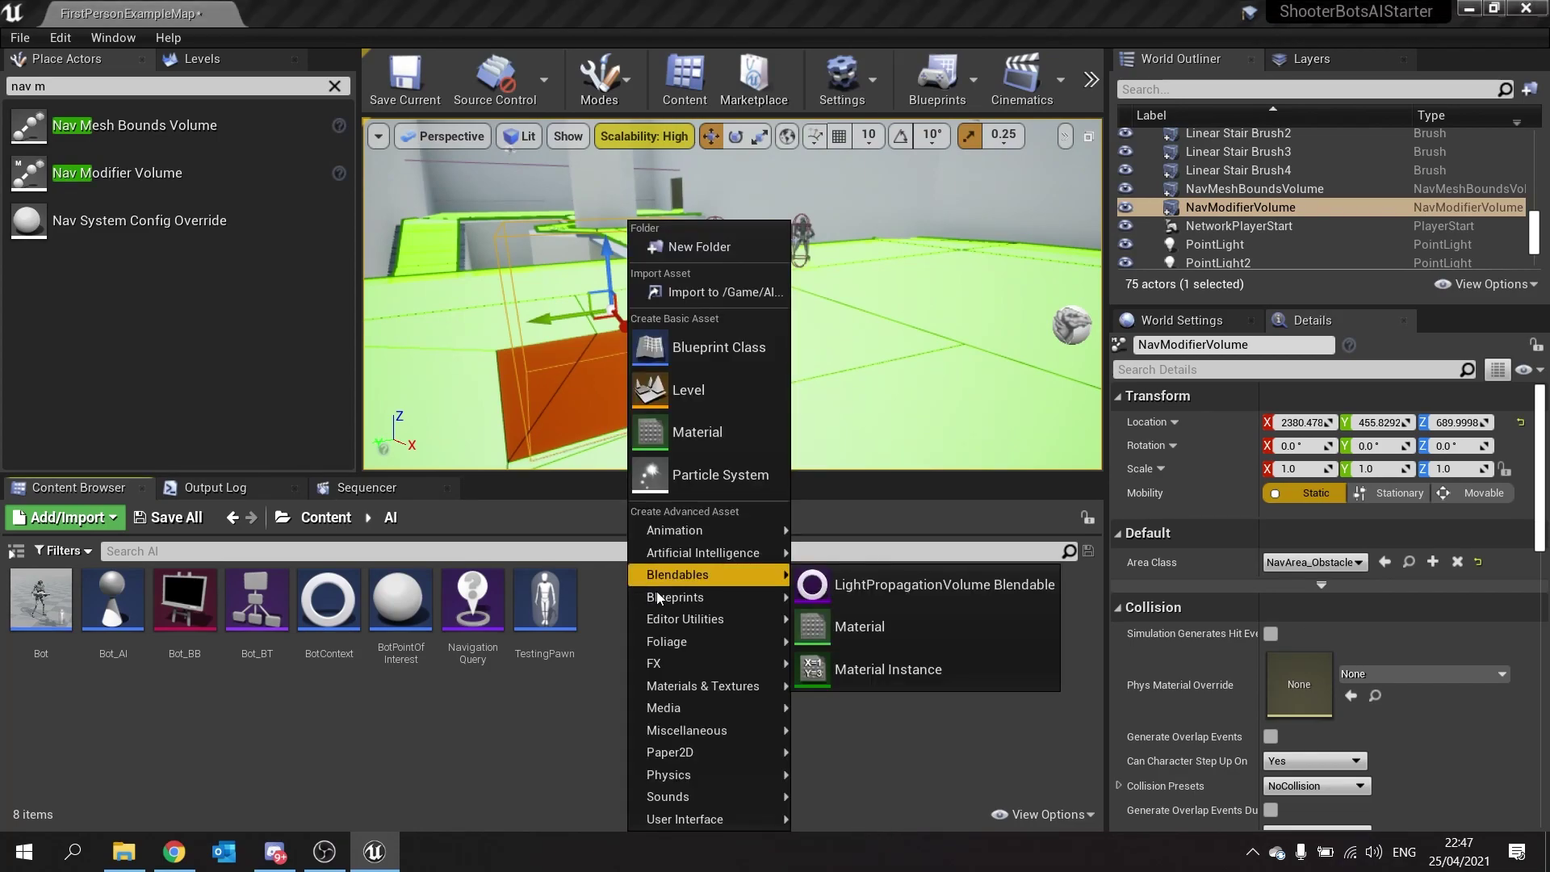
click(709, 344)
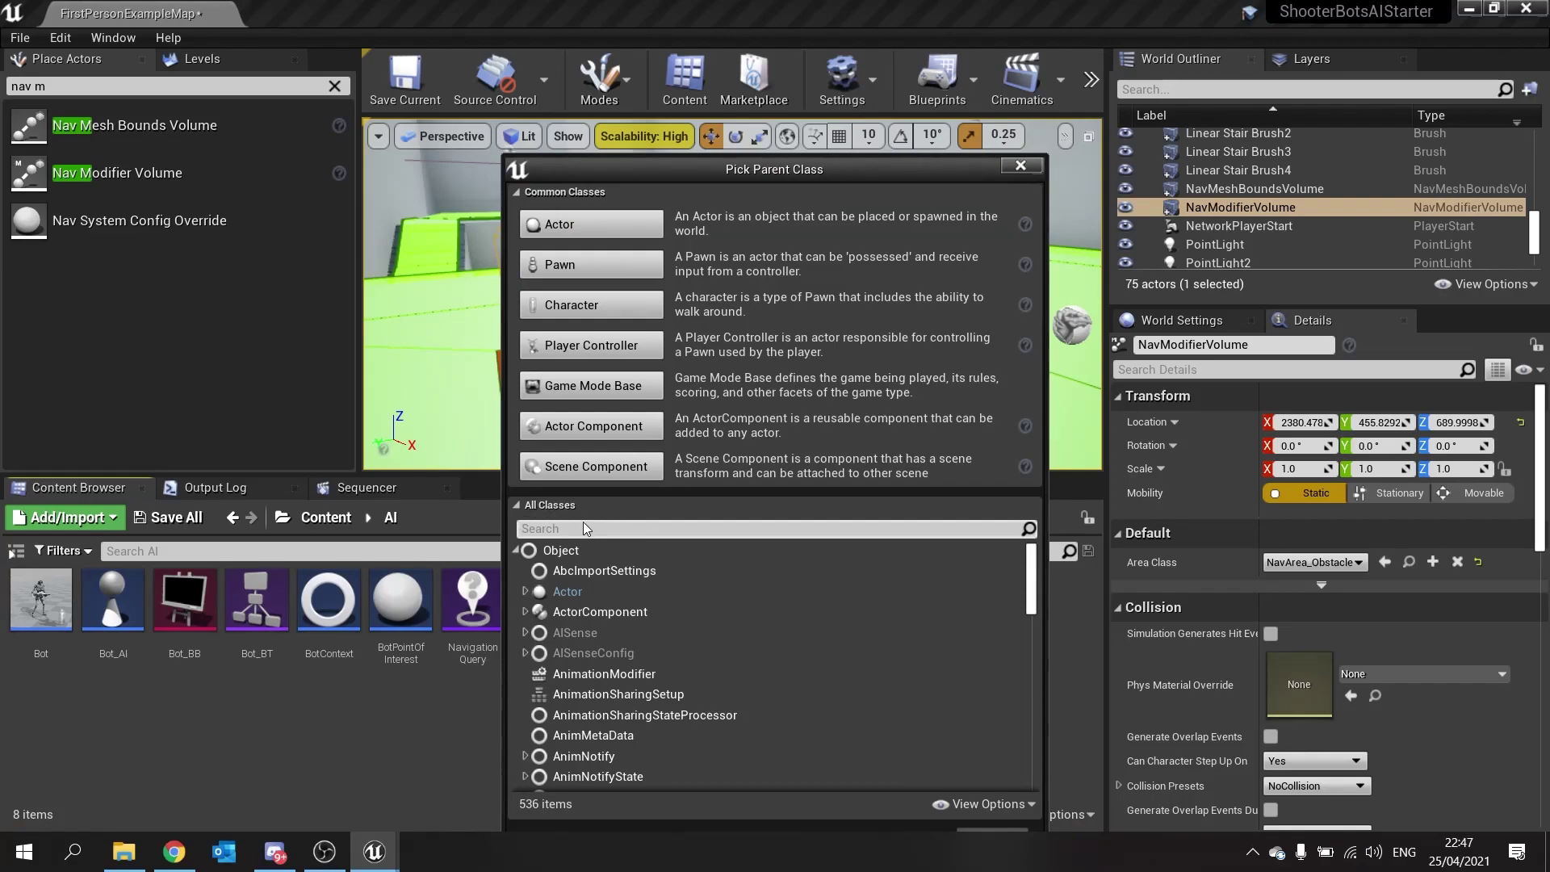
click(581, 528)
text(nav mes)
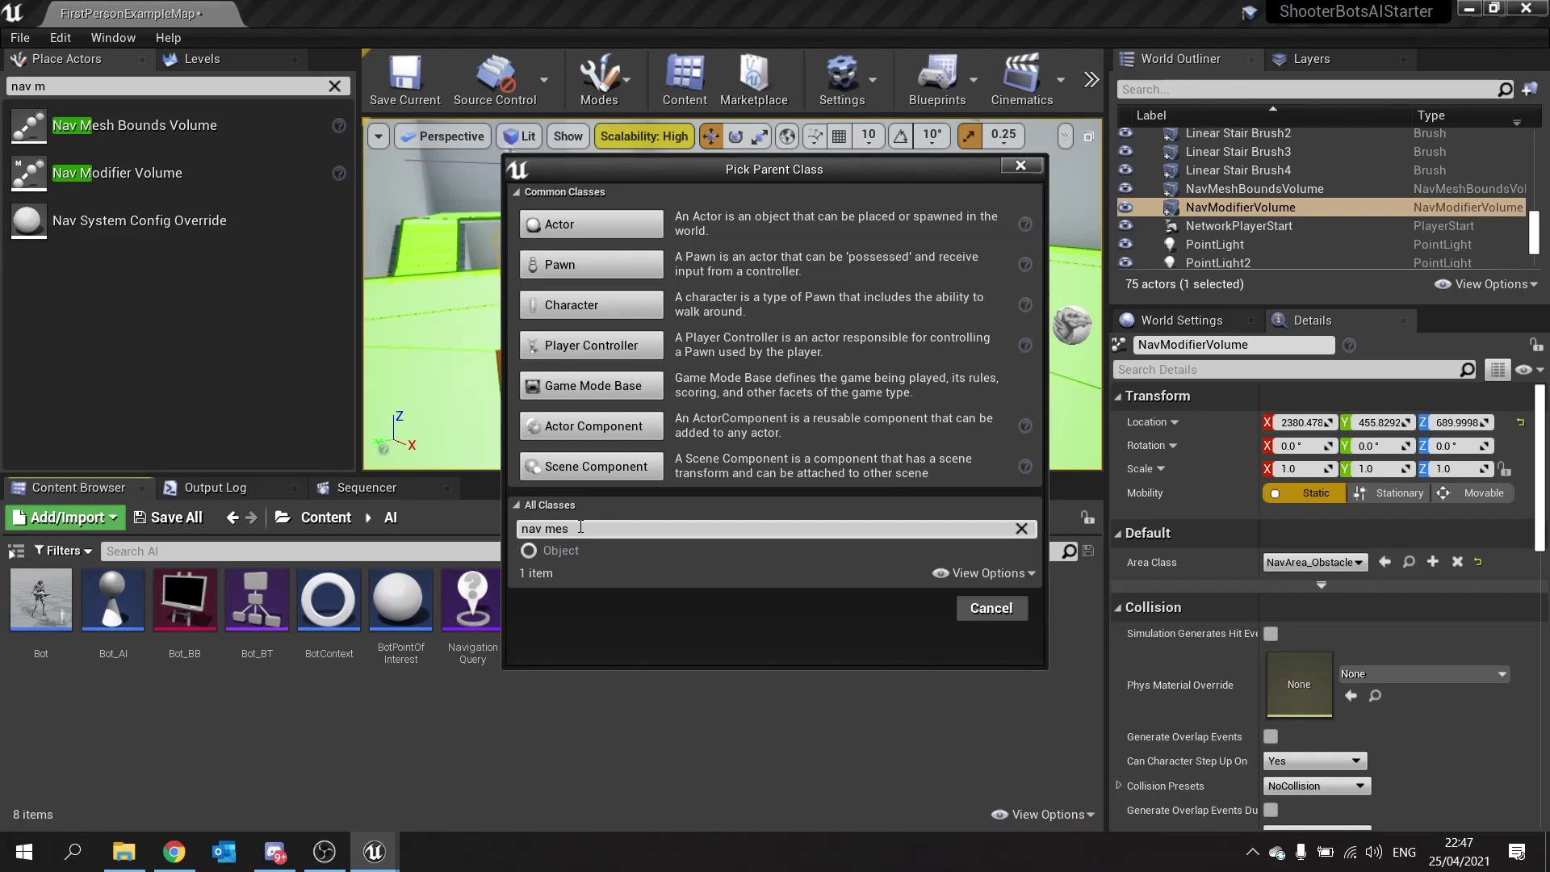
key(BackSpace)
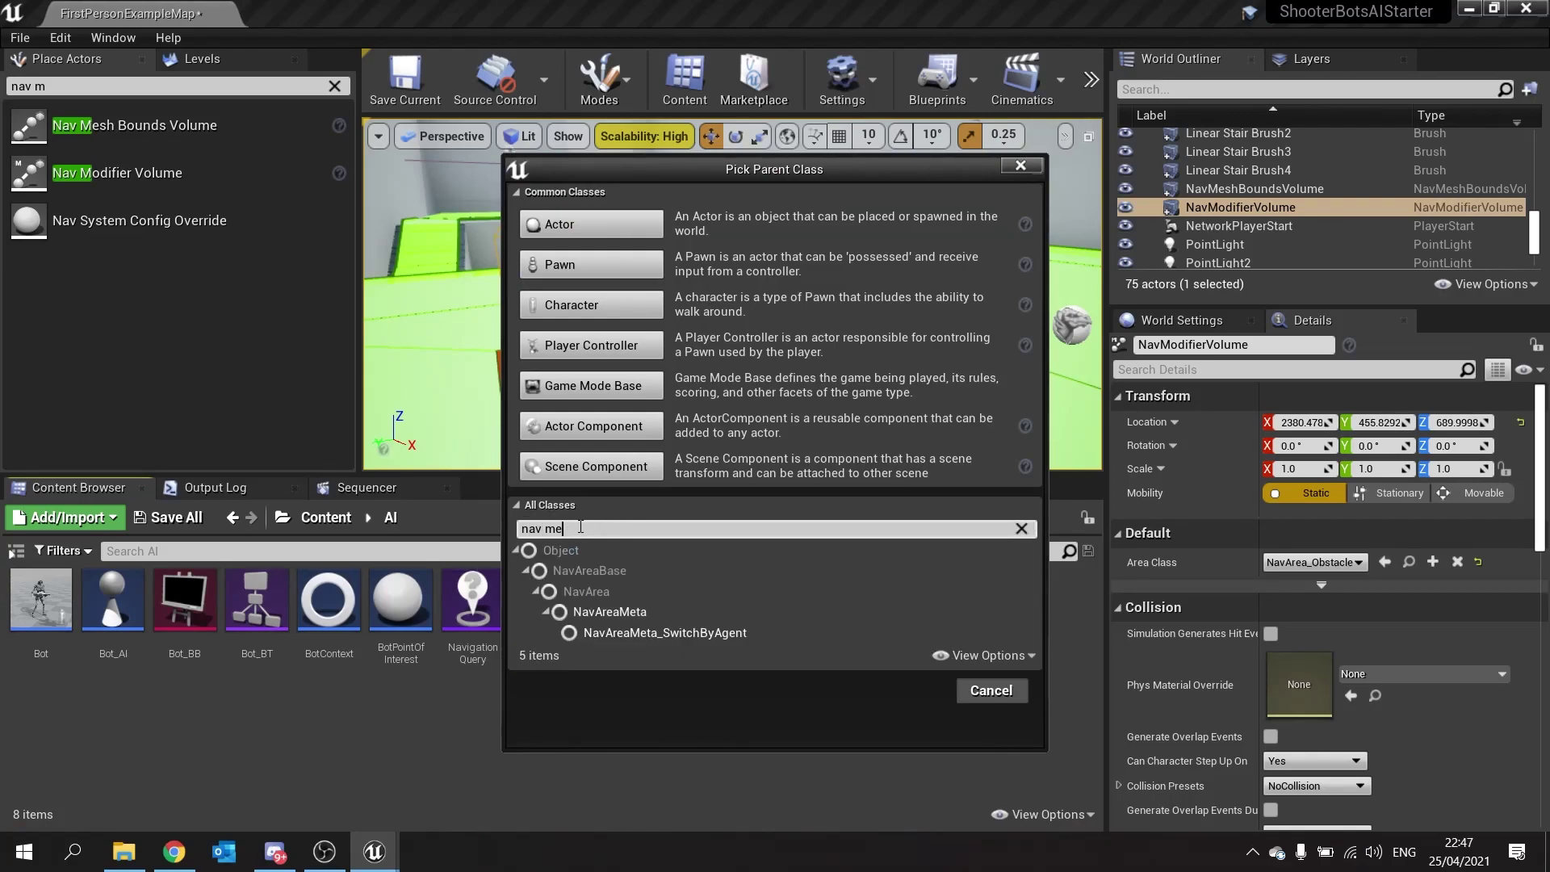
key(BackSpace)
text(od)
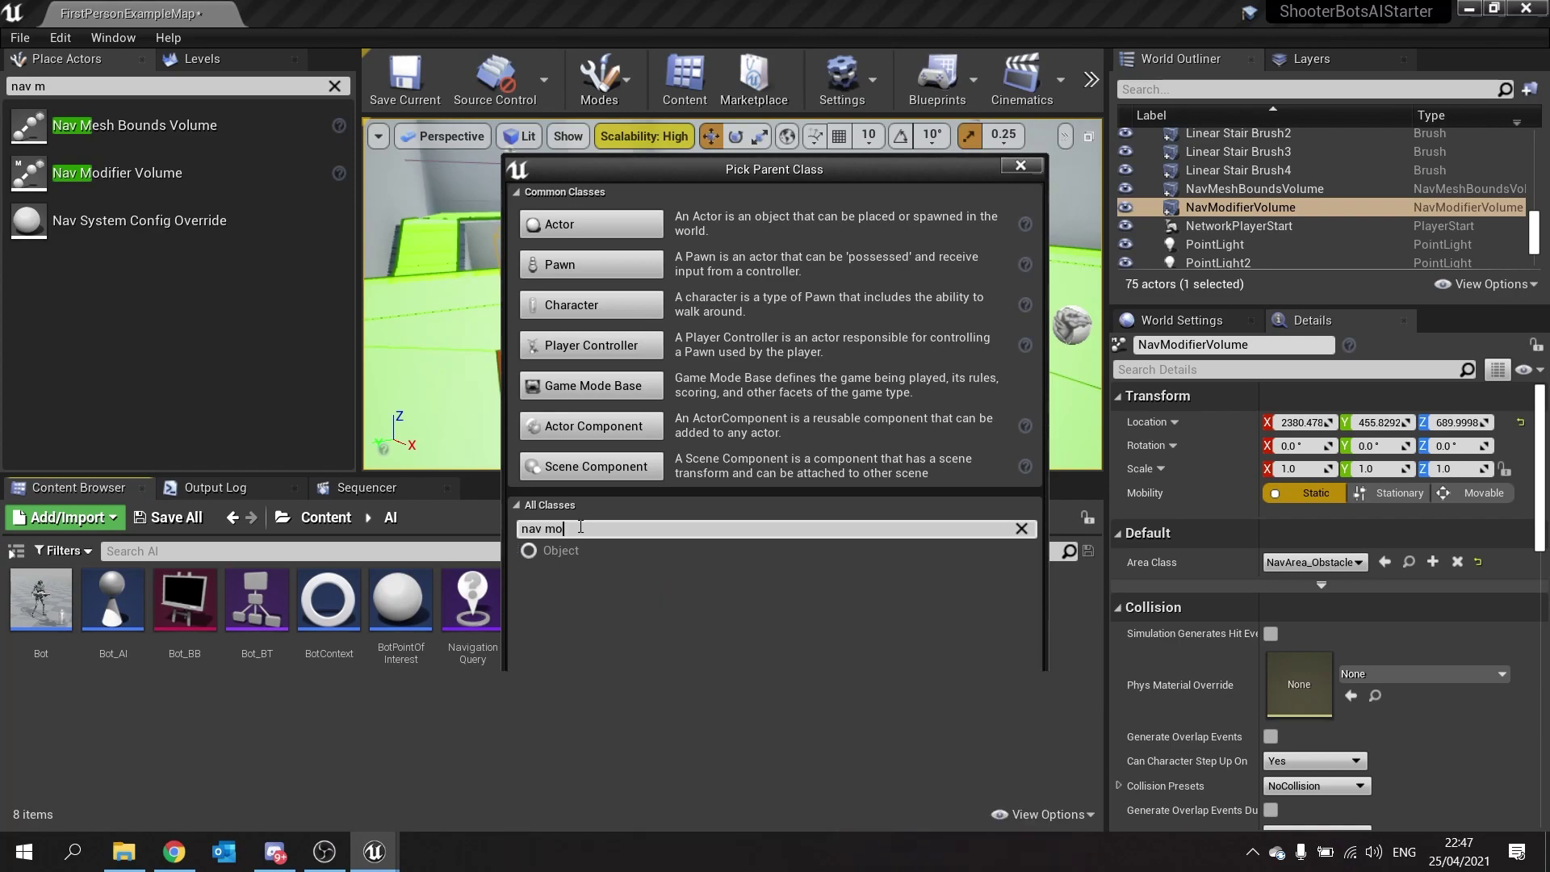
key(BackSpace)
key(BackSpace)
key(BackSpace)
key(BackSpace)
text(mo)
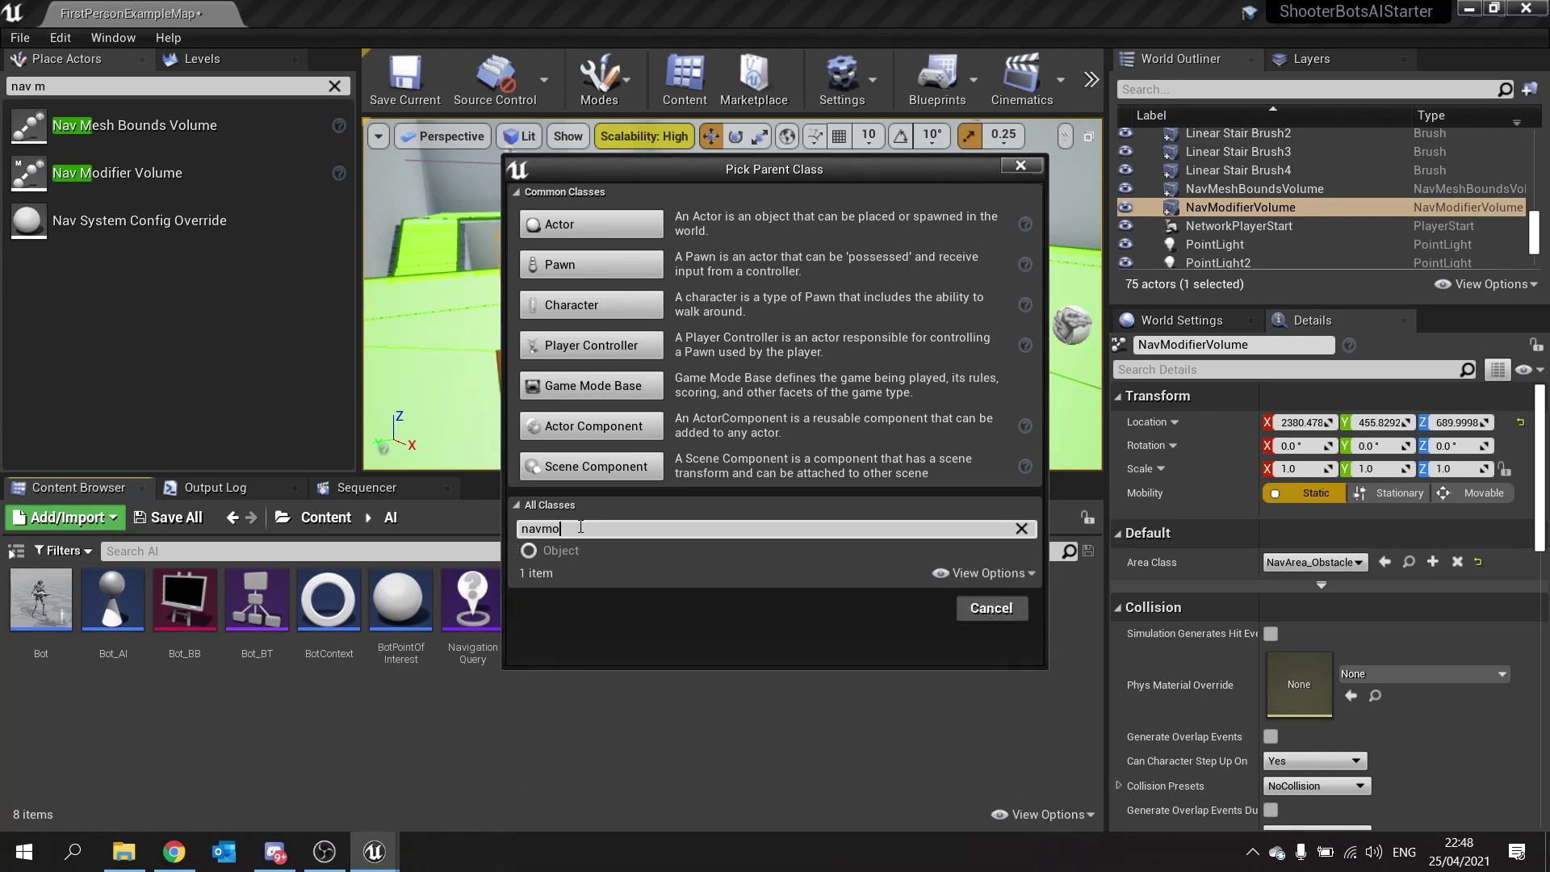
key(BackSpace)
key(BackSpace)
key(BackSpace)
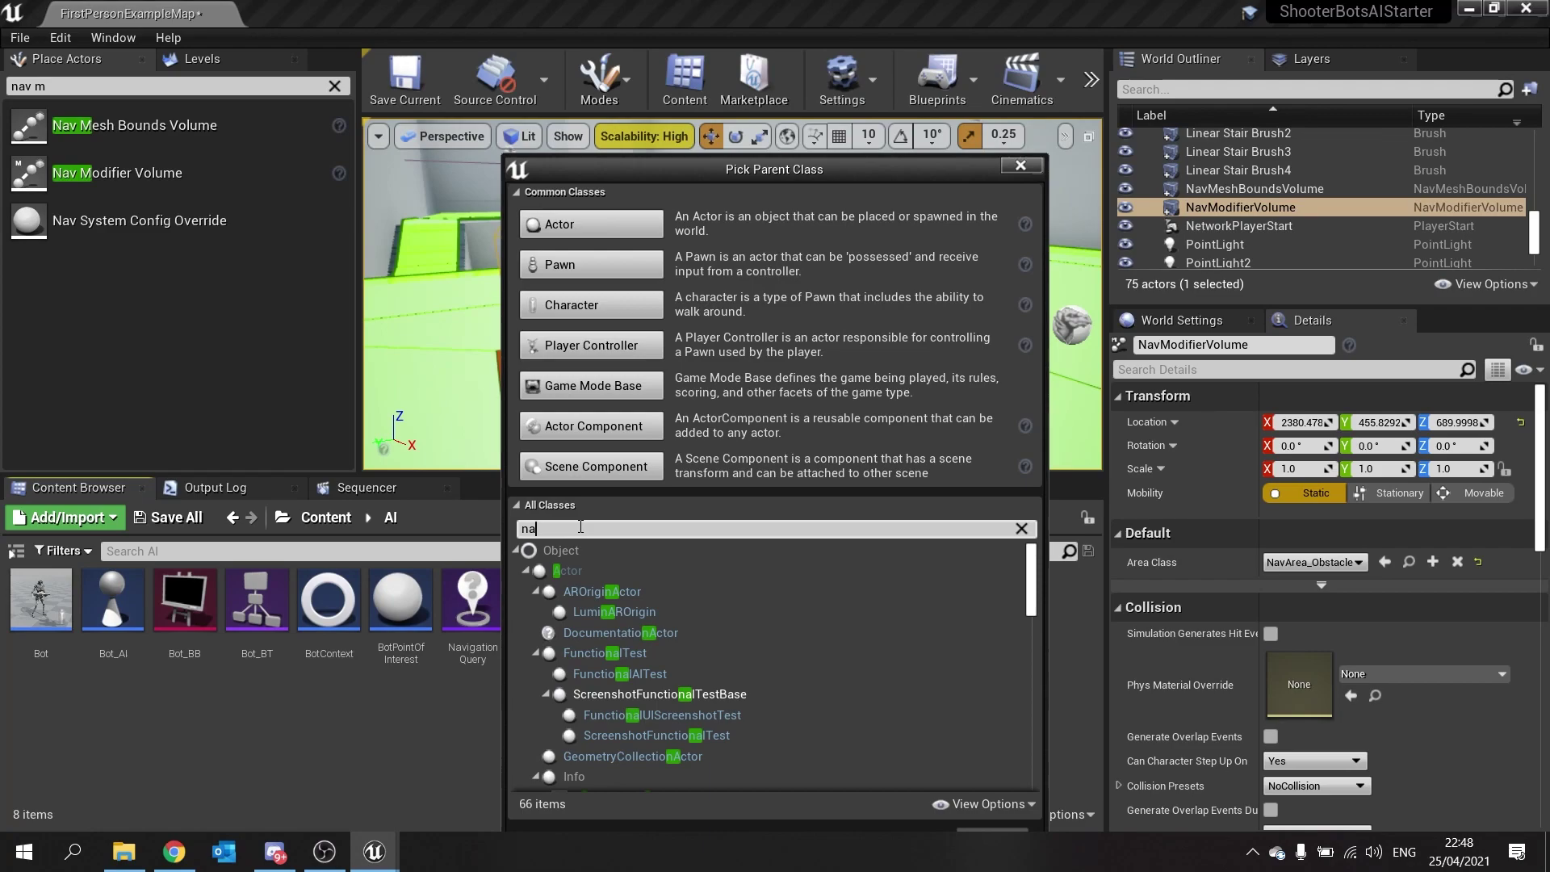
text(varea)
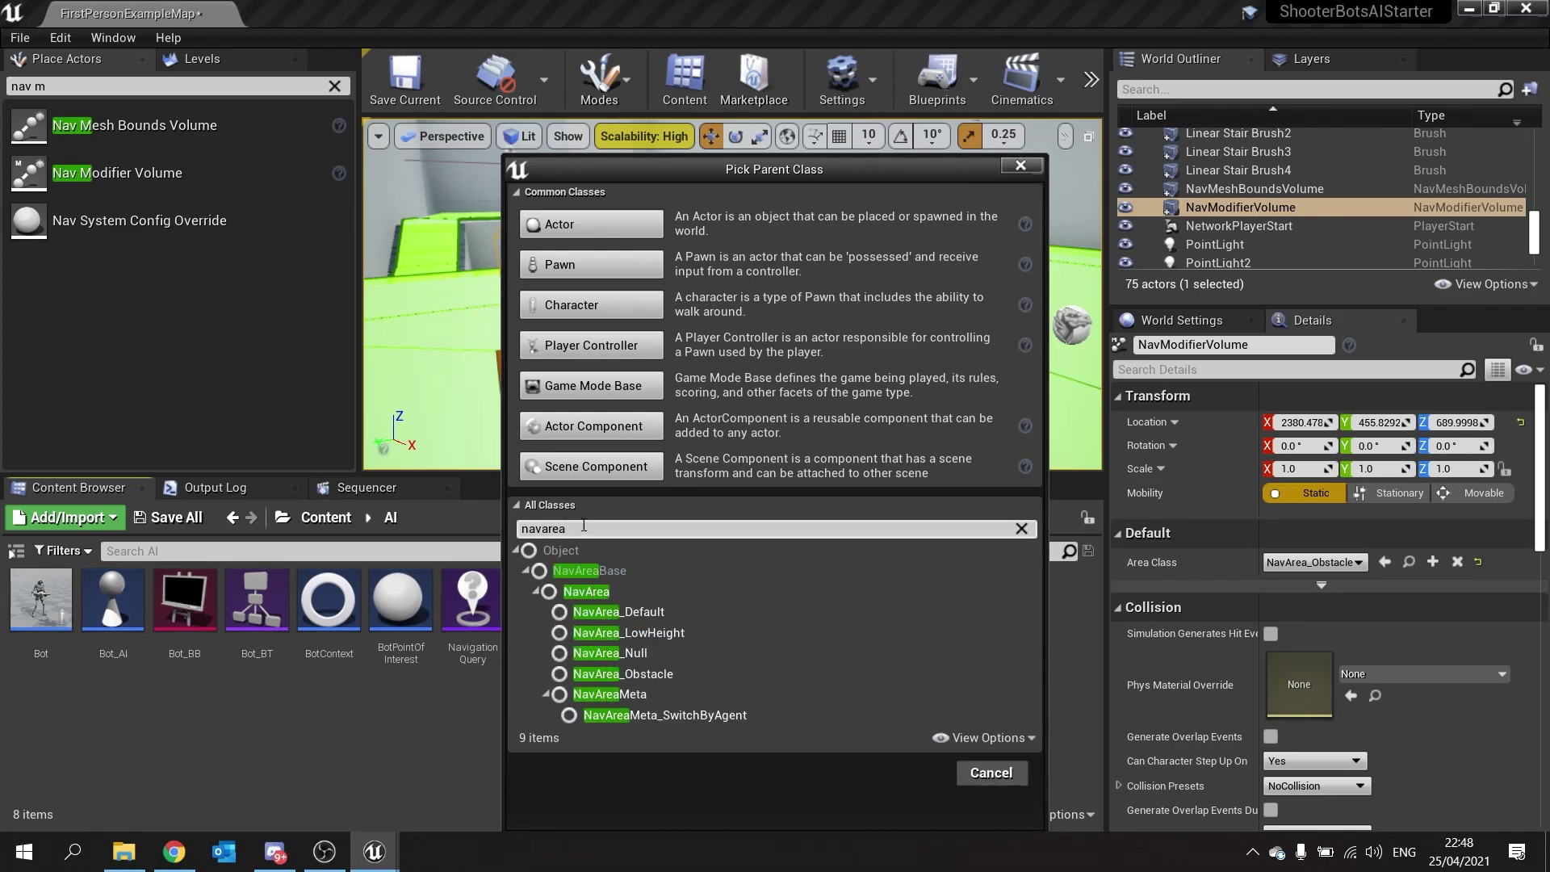
Pick NavArea as the parent class and name the new Blueprint NavArea
click(613, 590)
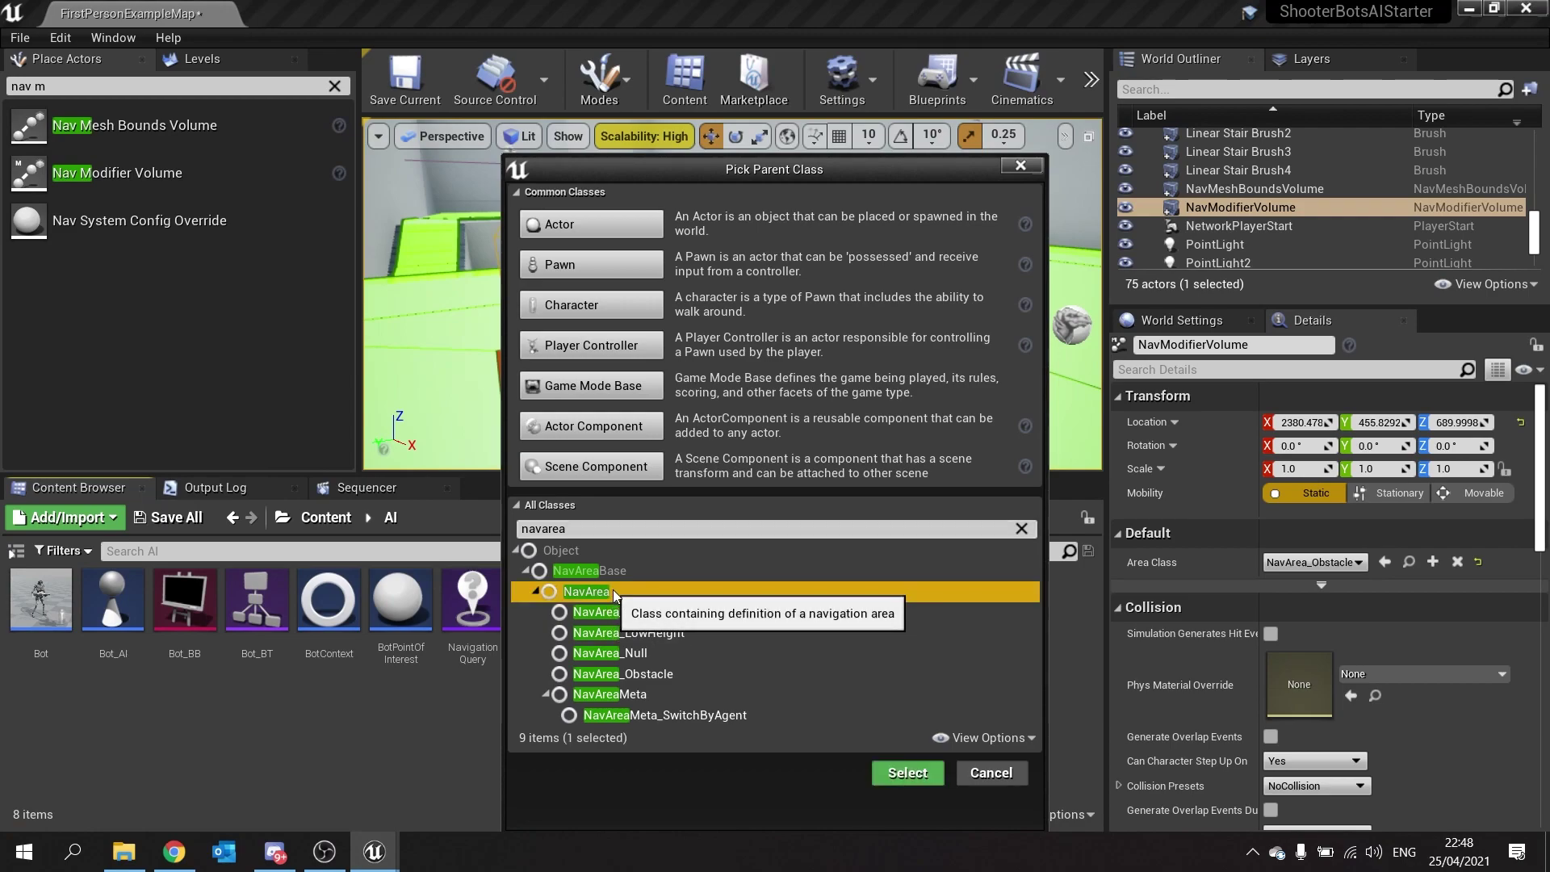
click(906, 773)
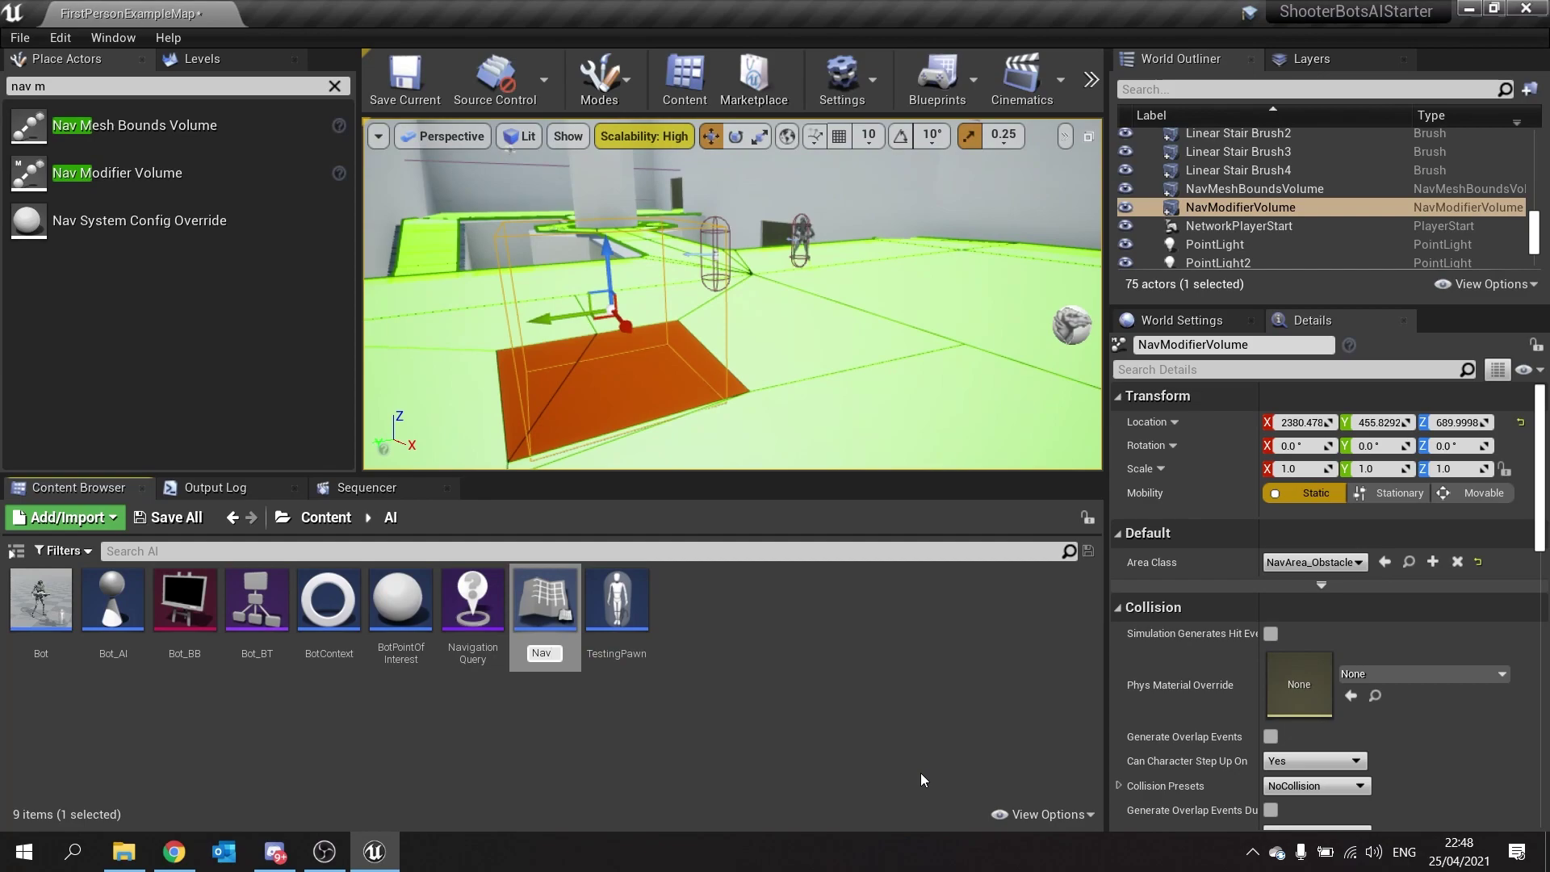
text(NavArea)
key(Return)
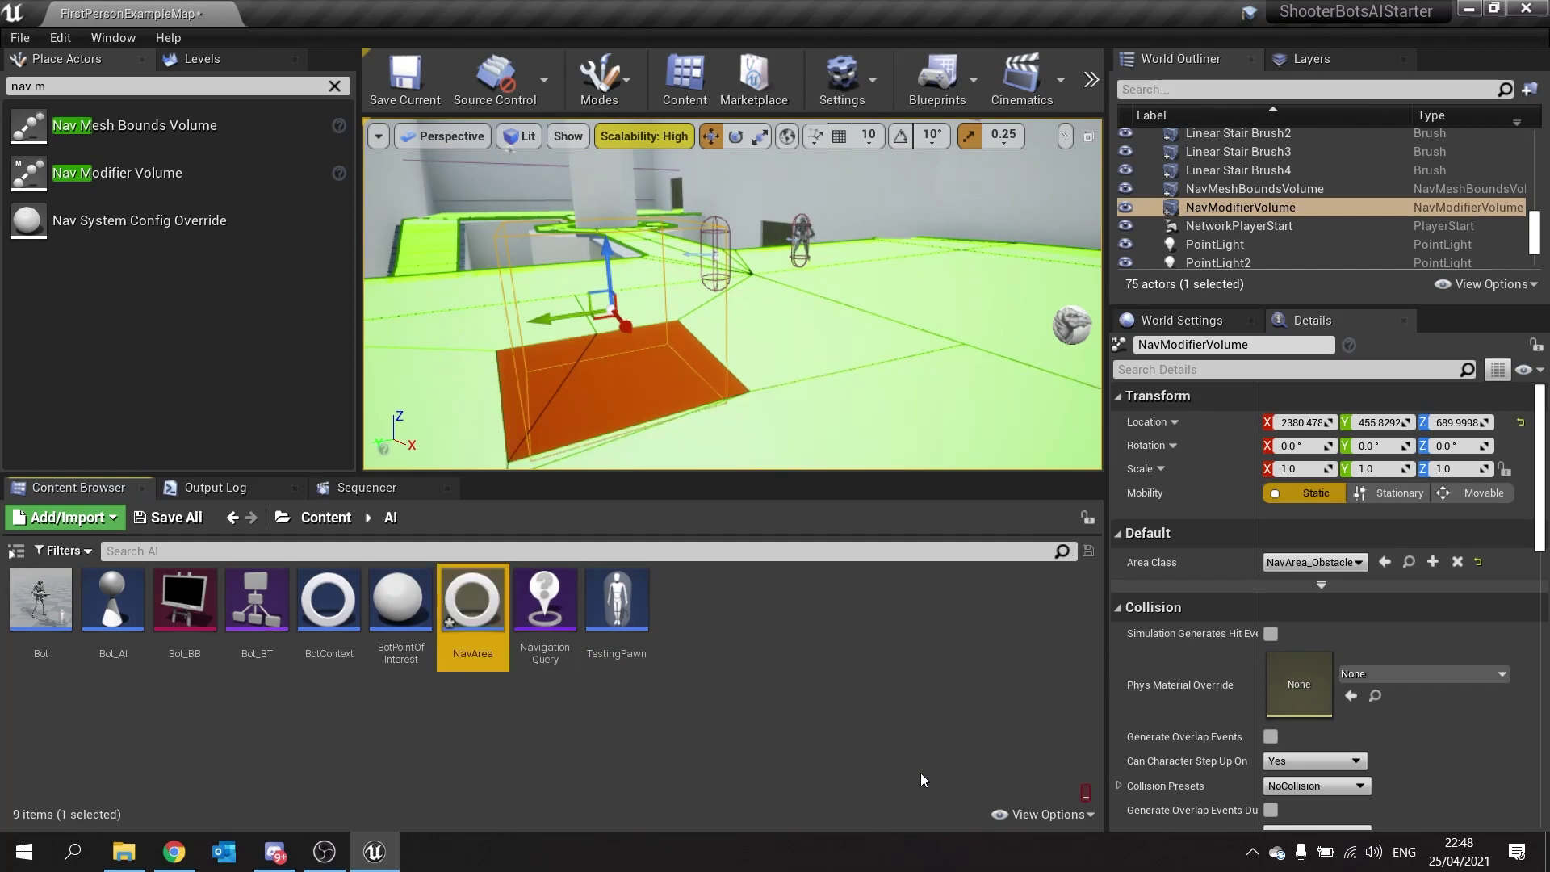
Rename the new NavArea Blueprint to NavArea_Cheap
click(486, 654)
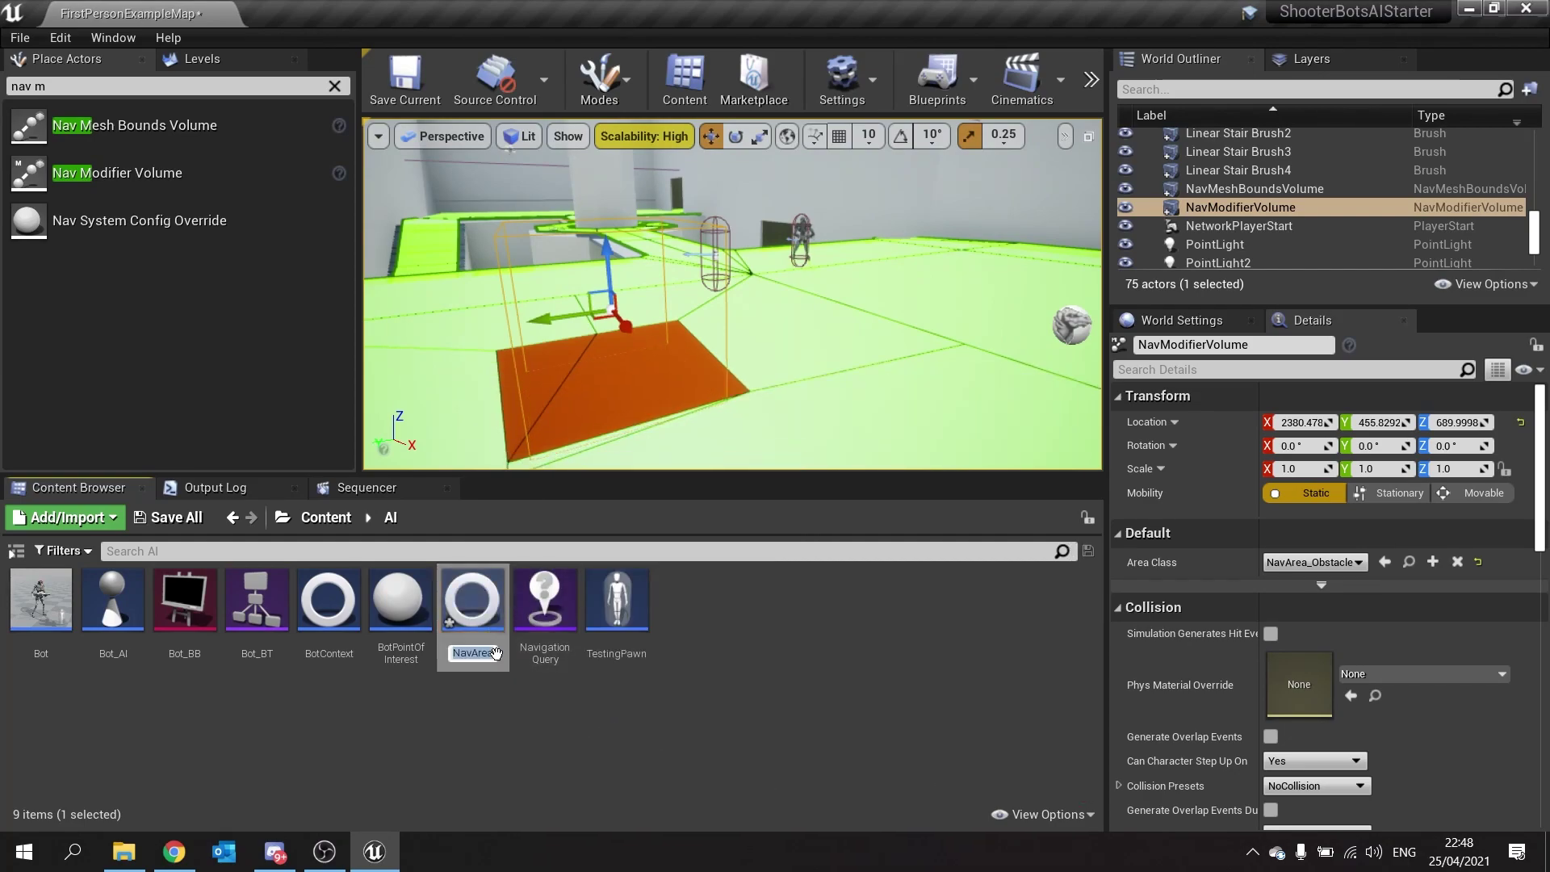
text(_Cheap)
key(Return)
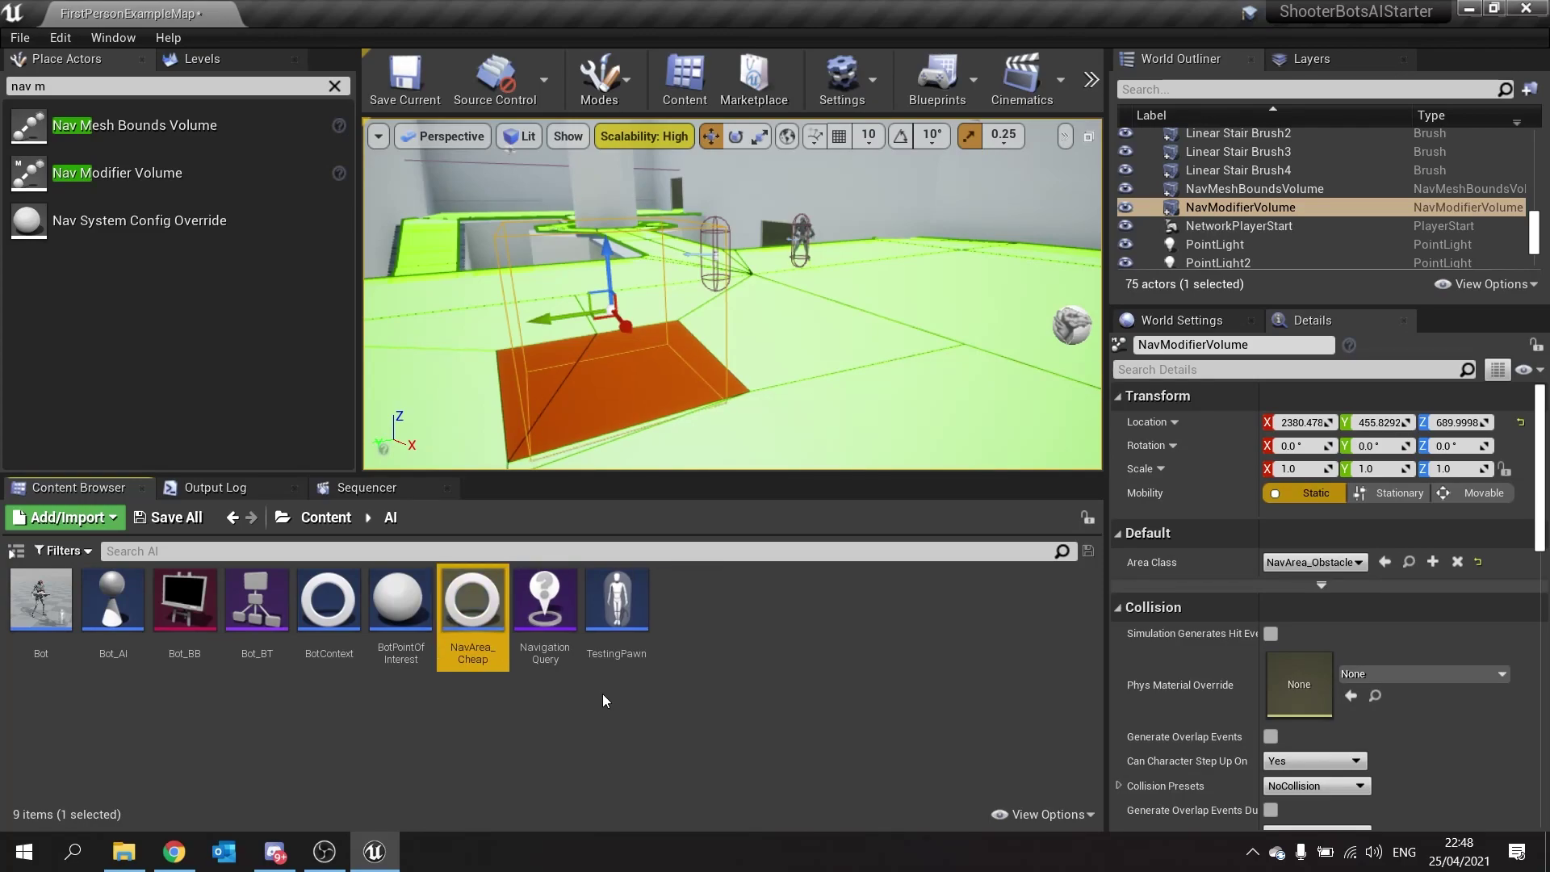
Set NavArea_Cheap's Default Cost to 0.001, compile the Blueprint and close its editor
double_click(473, 607)
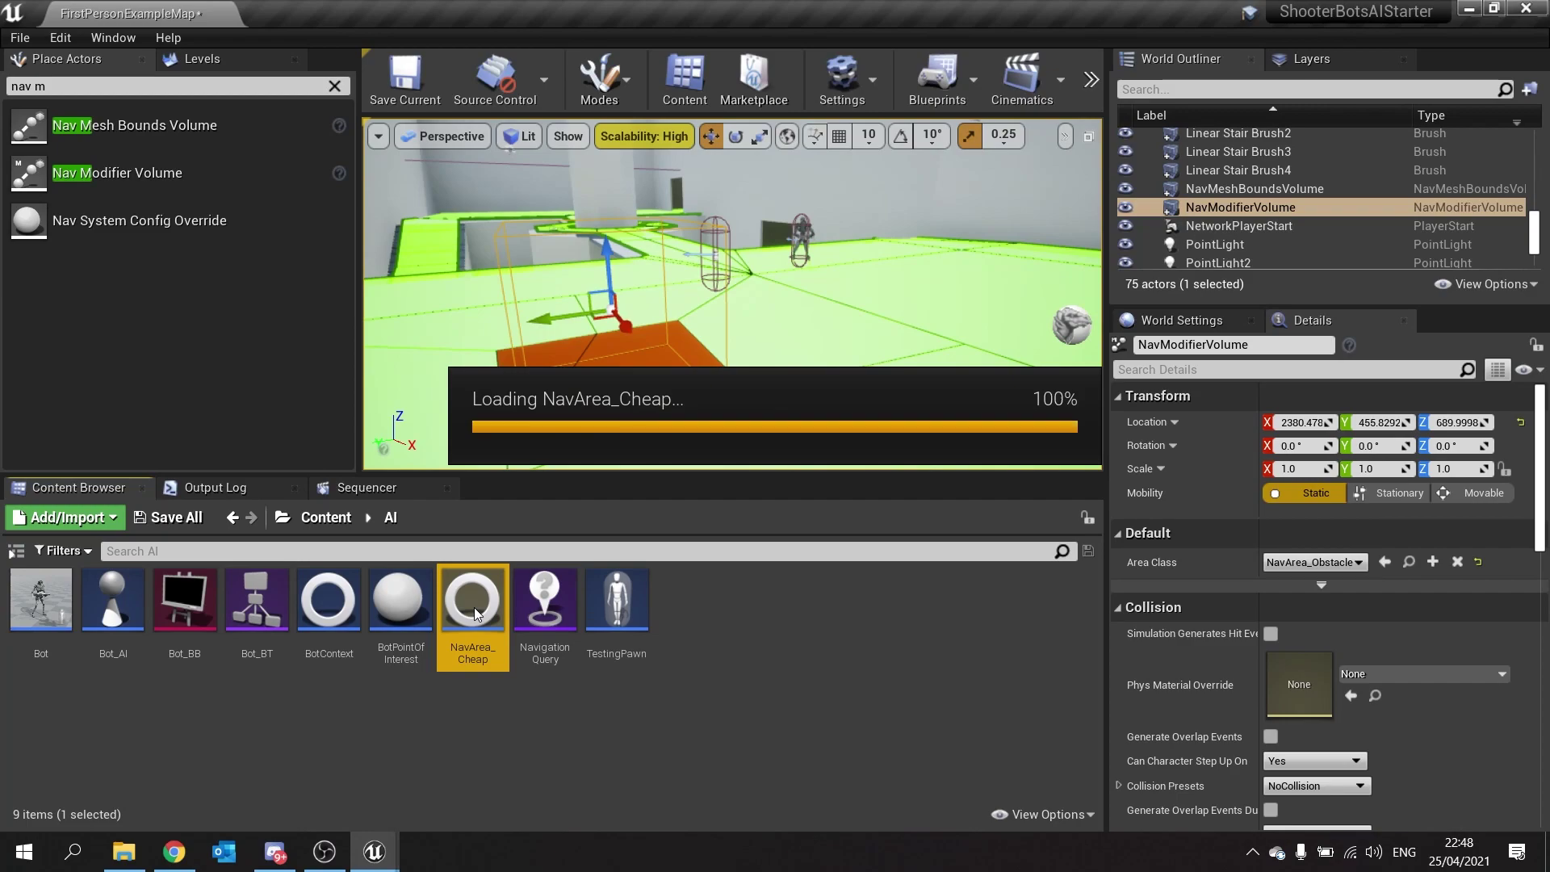
click(881, 230)
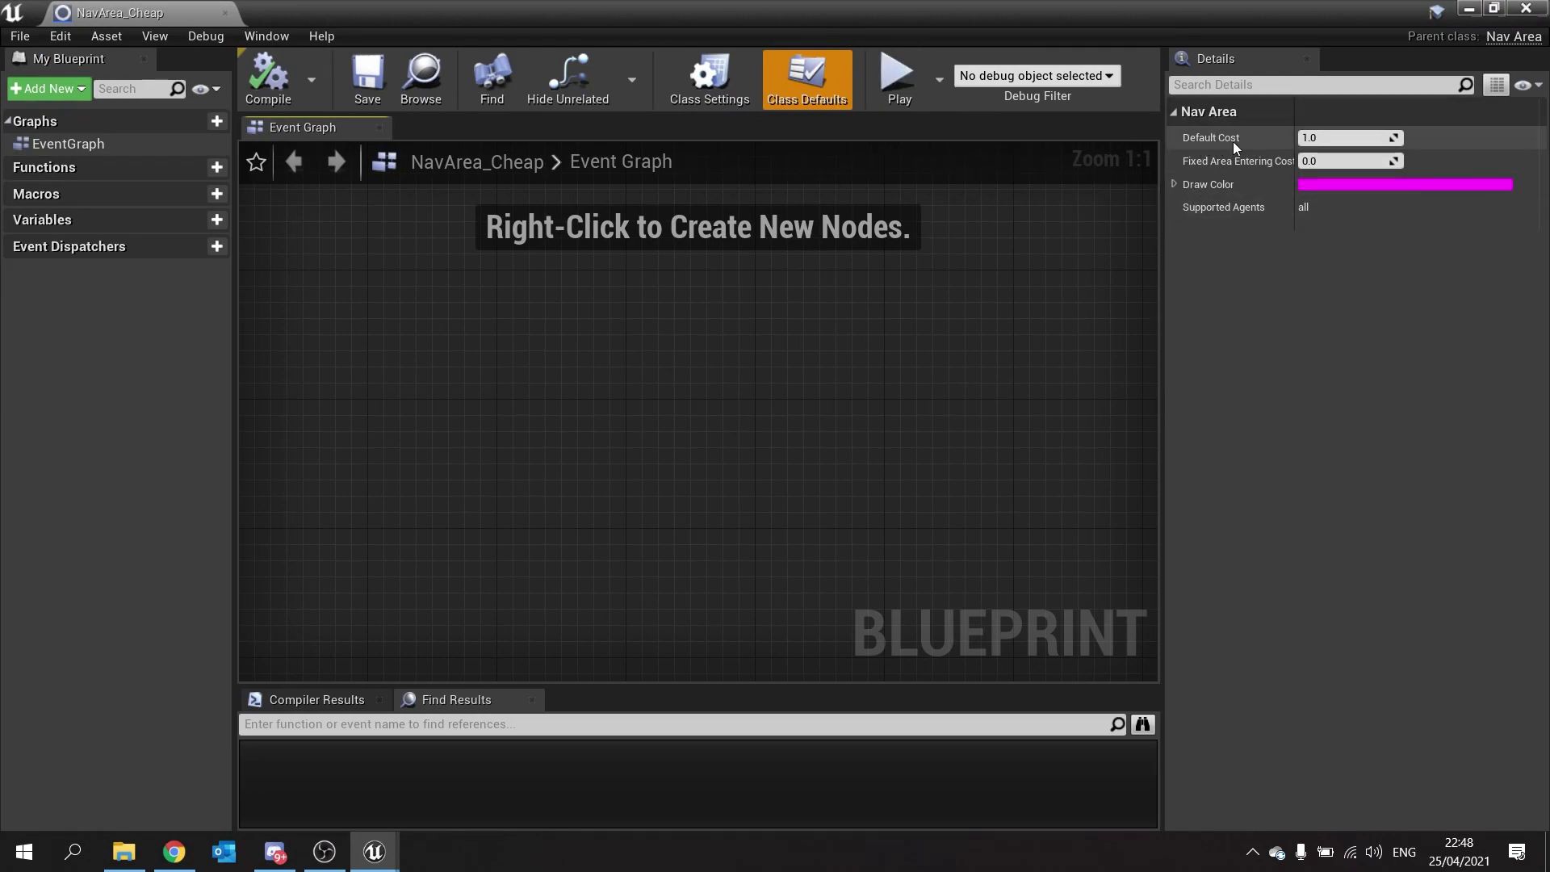
click(1322, 138)
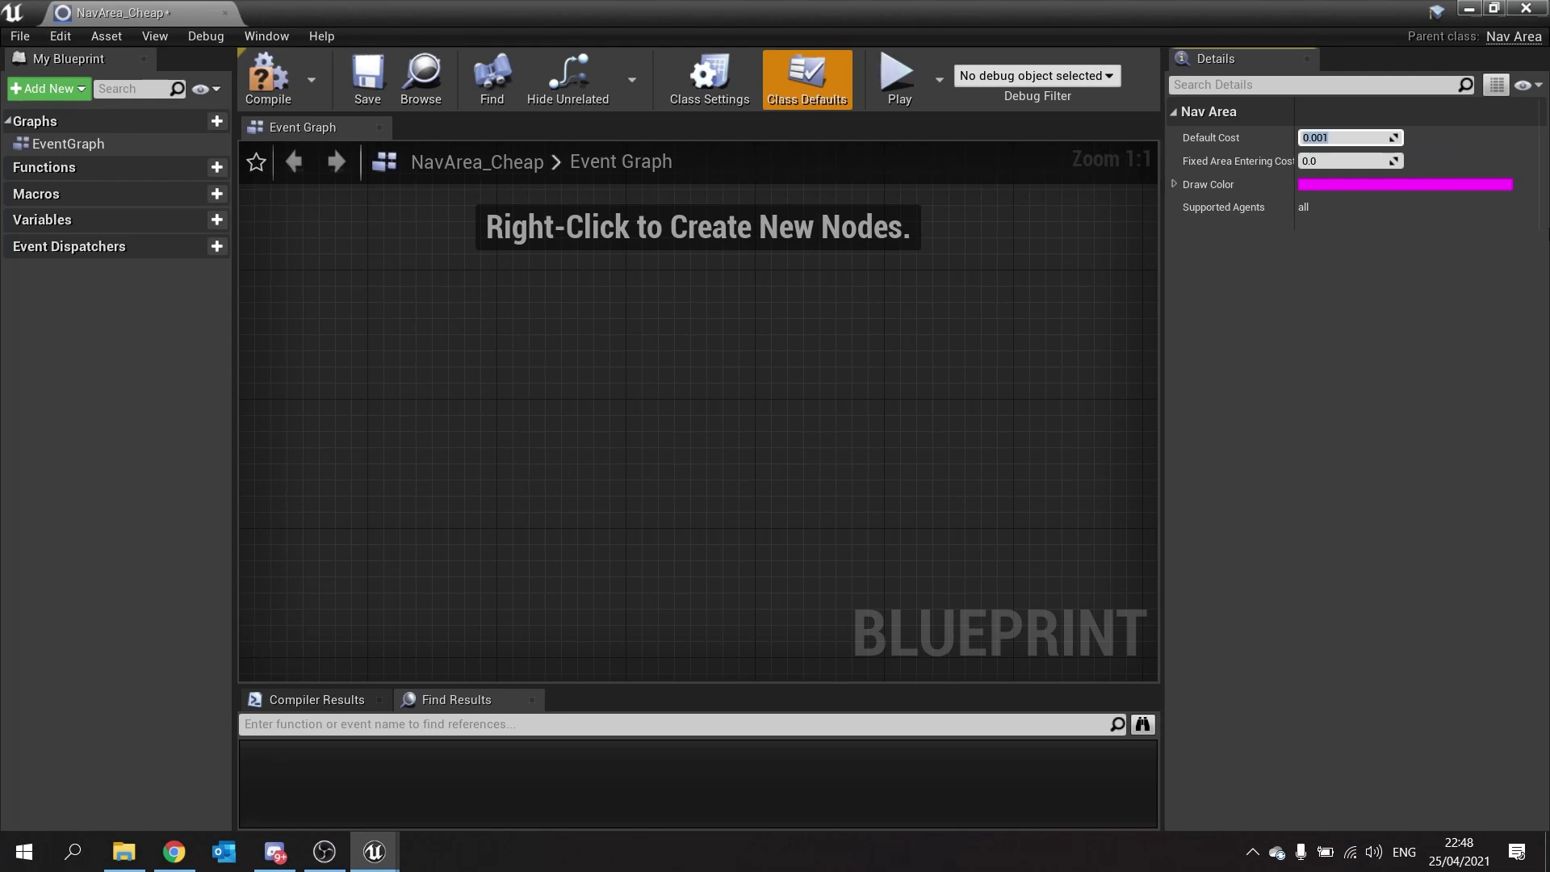
text(0.001)
click(270, 80)
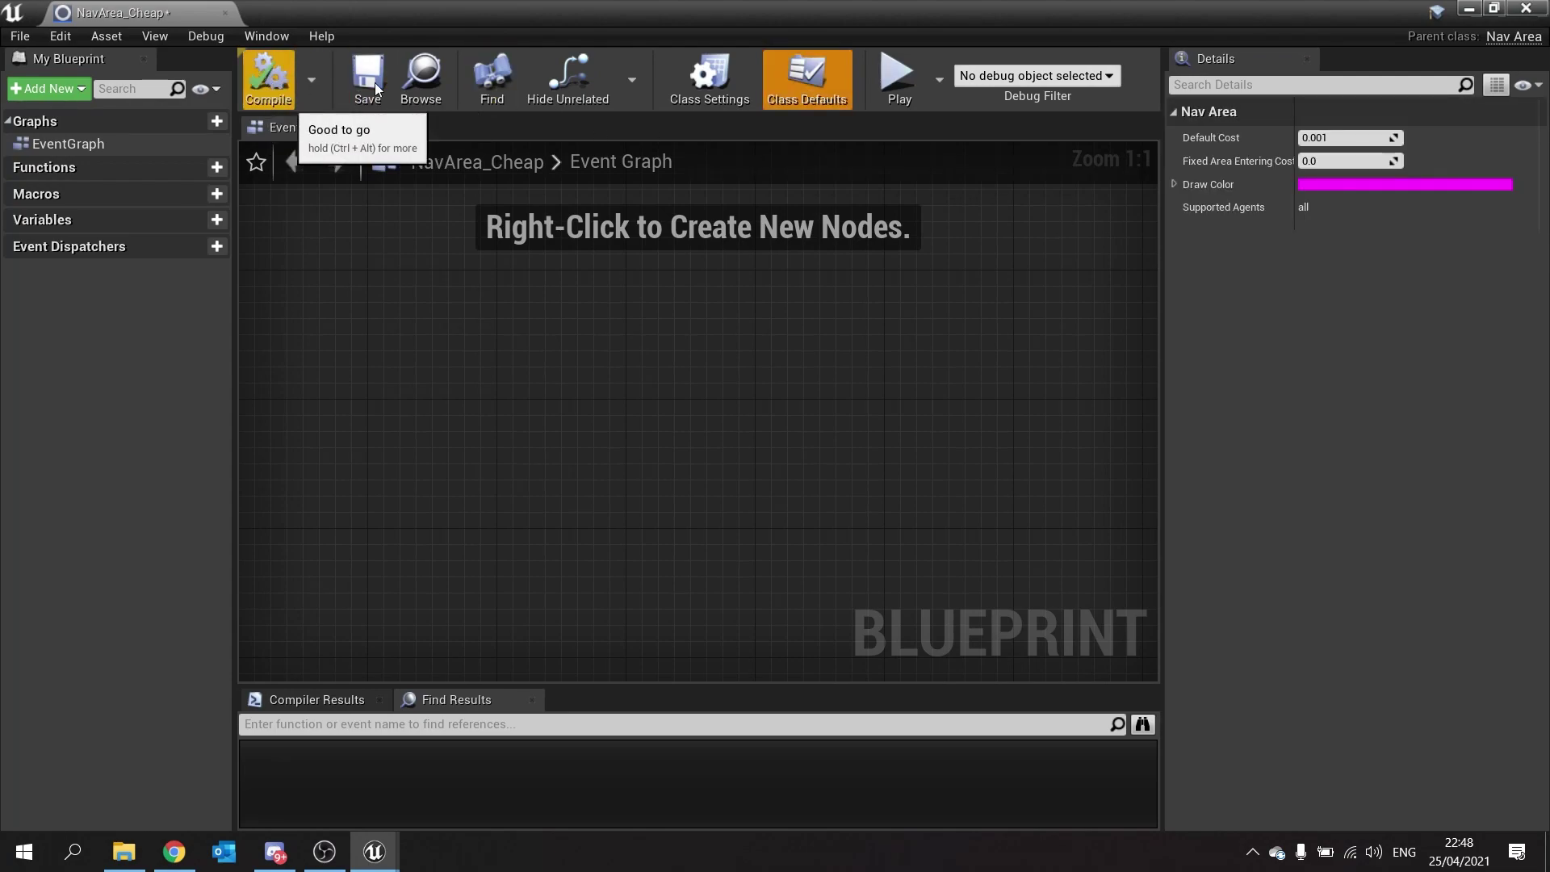
click(1538, 12)
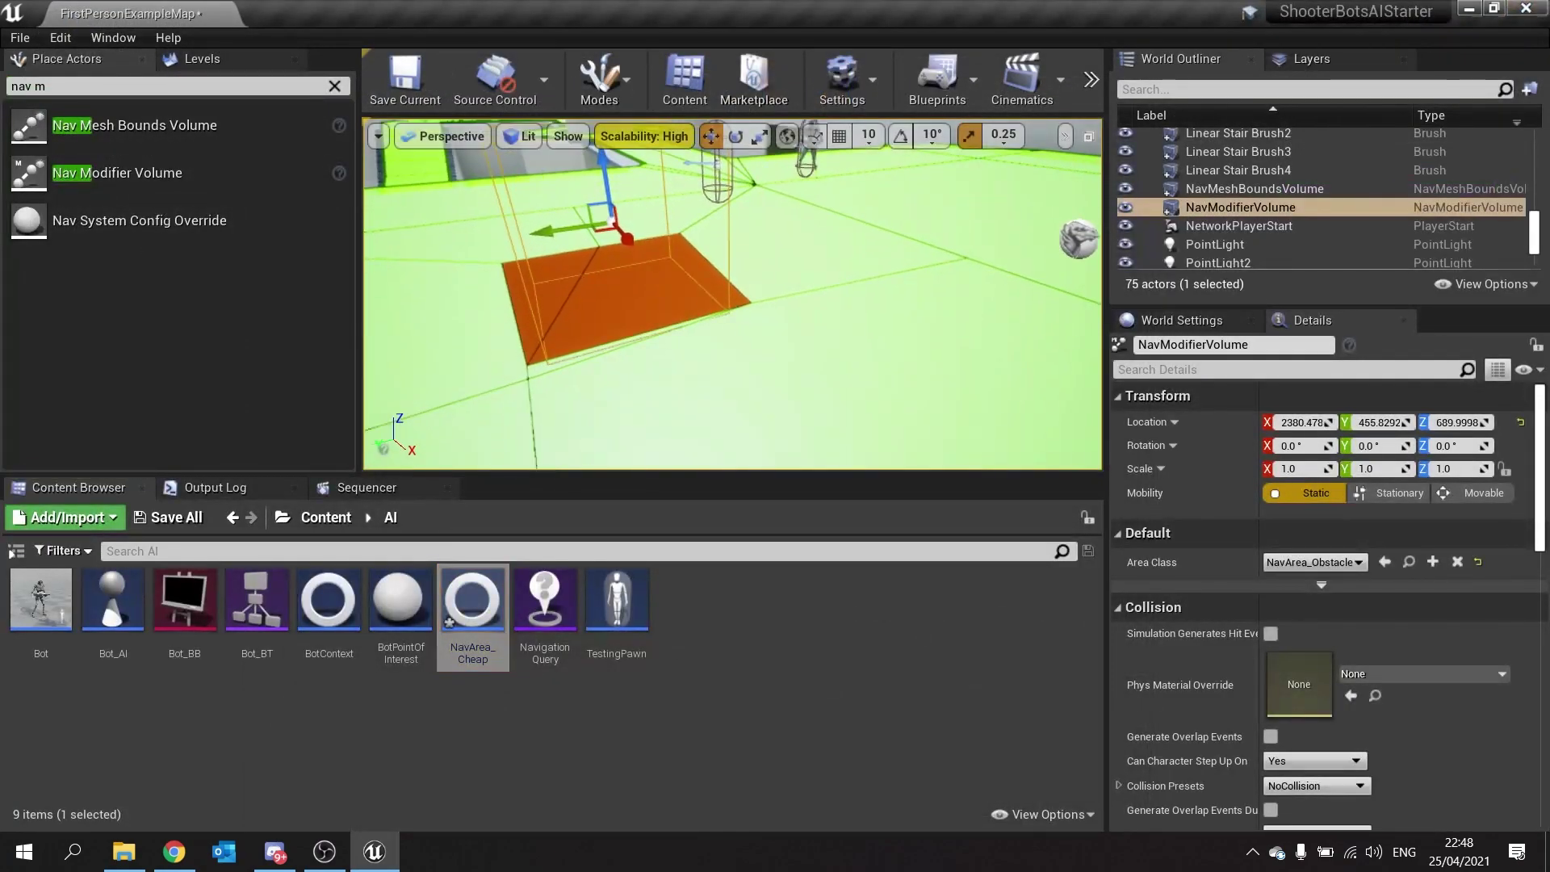
Nudge the Nav Modifier Volume to about 454 on Y and set its Area Class to NavArea_Cheap
mouse_move(544, 295)
mouse_down()
mouse_move(526, 298)
mouse_move(545, 296)
mouse_up()
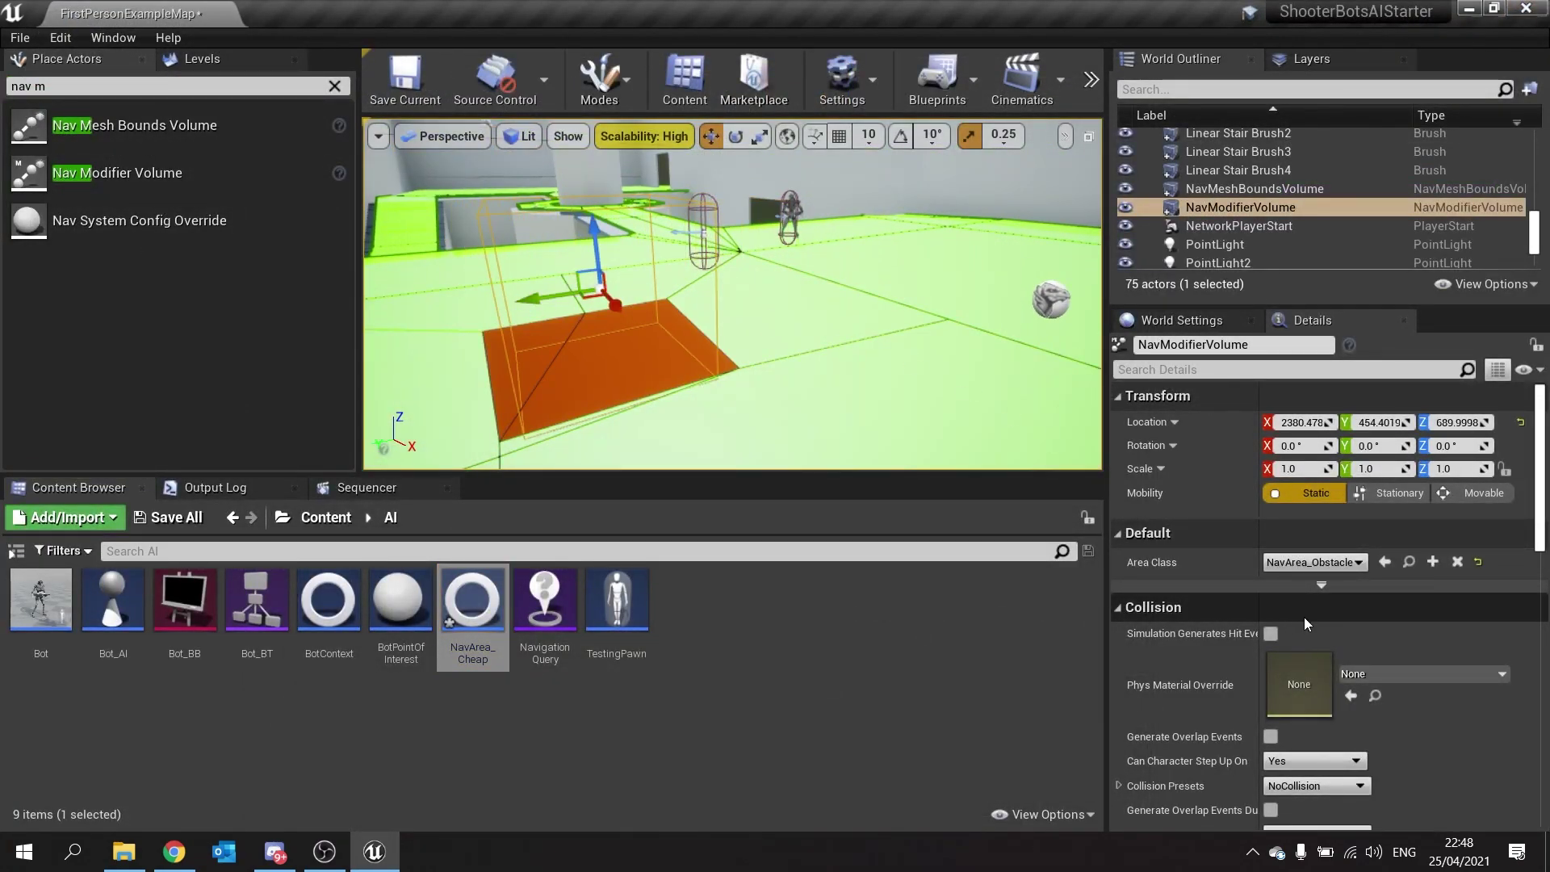
click(1312, 562)
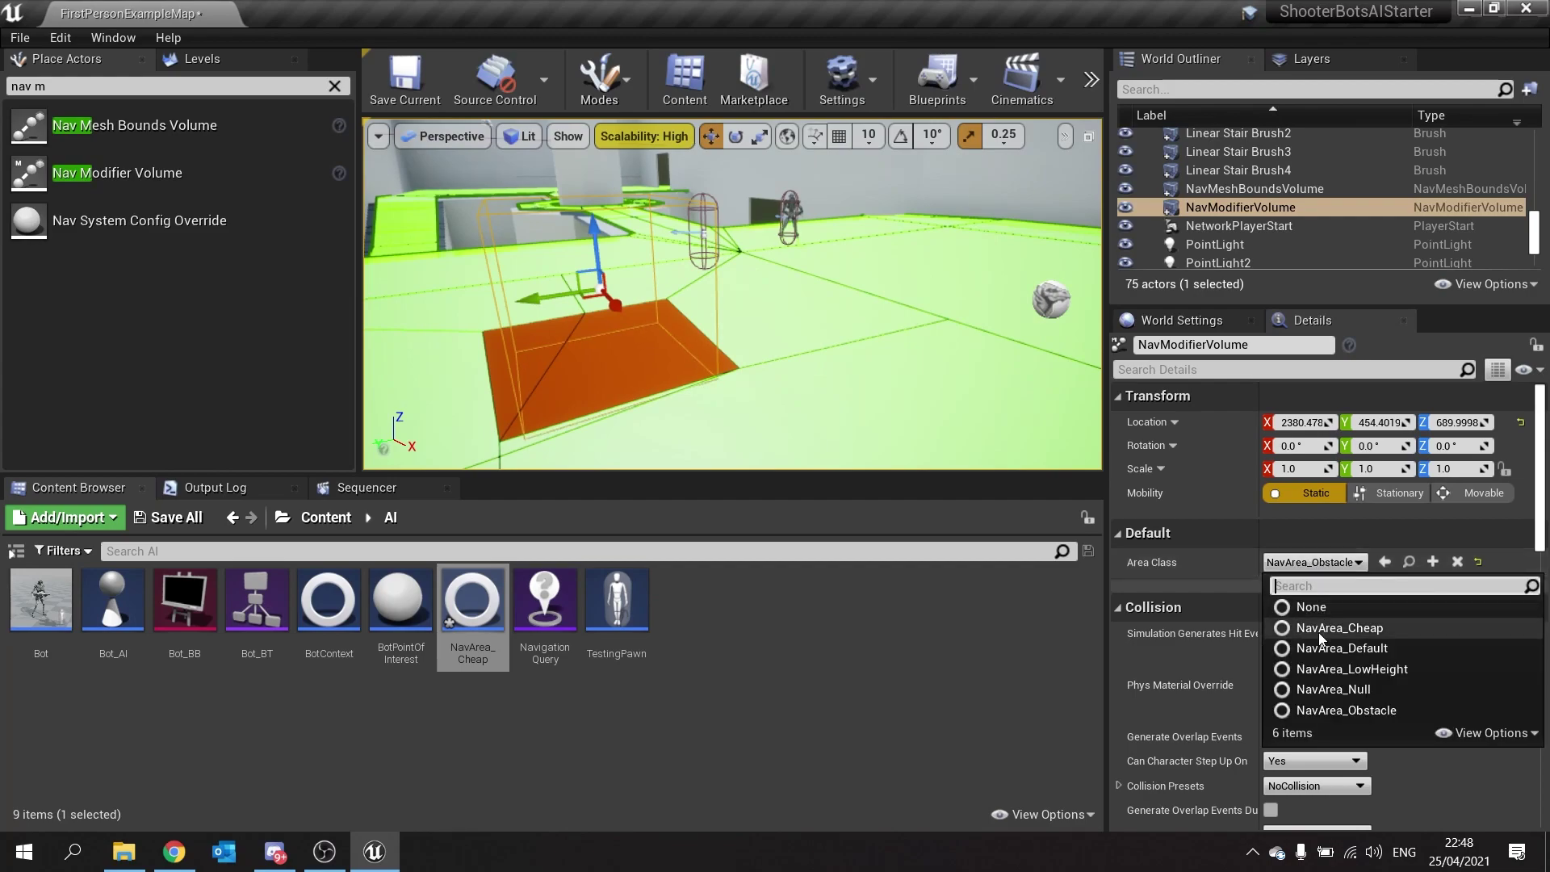
click(1380, 634)
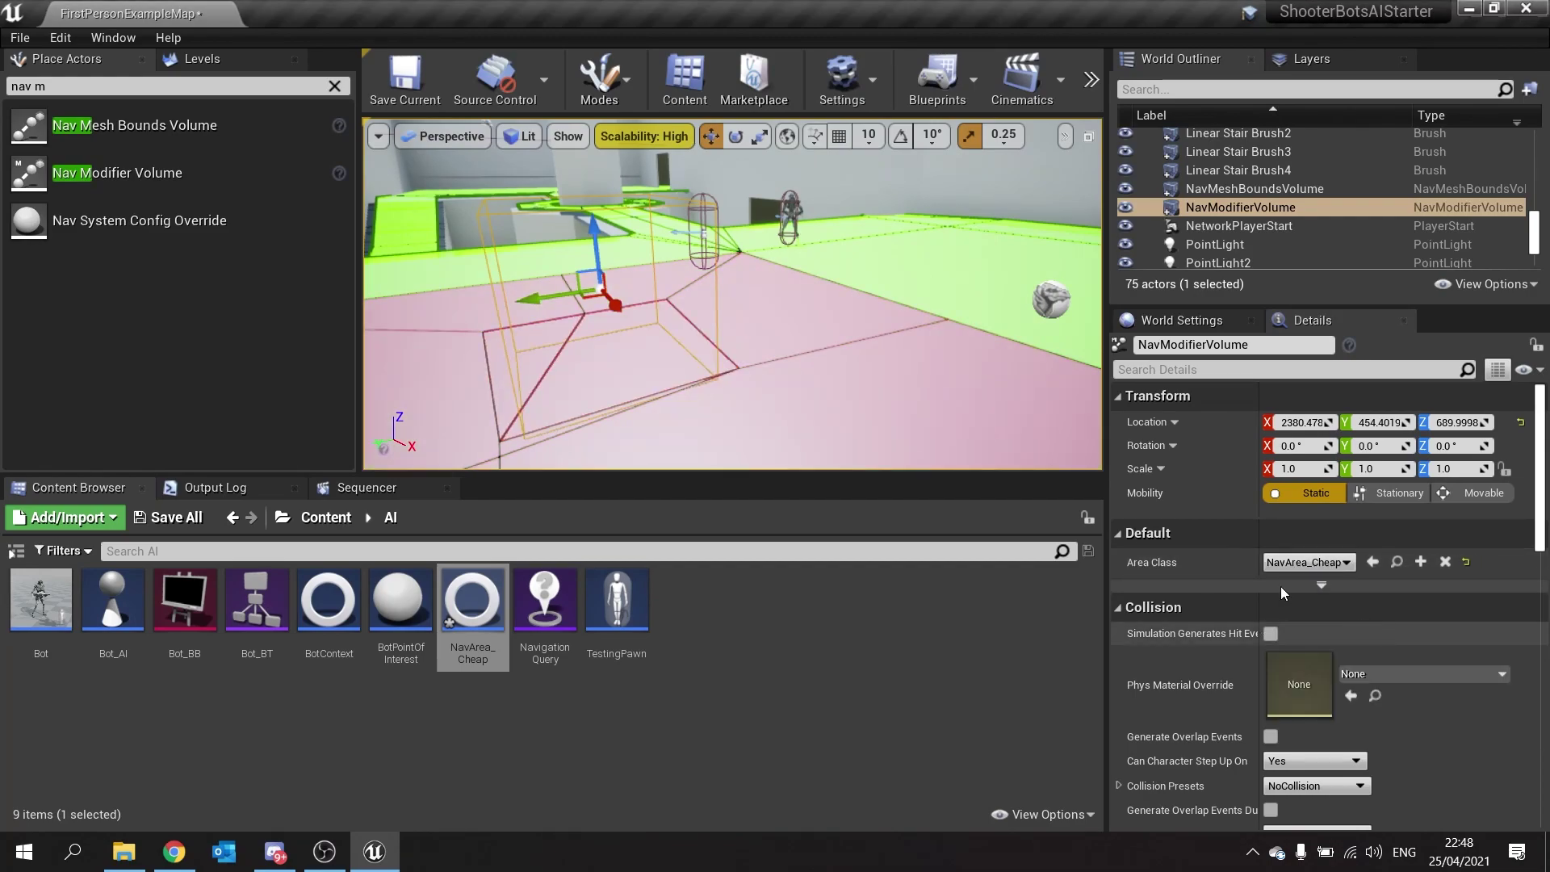
Move the Nav Modifier Volume to the central pillar of the level, at about X 26, Y 60
right_drag(744, 317, 815, 340)
key(s)
key(a)
key(w)
right_drag(733, 294, 815, 359)
key(s)
key(a)
drag(896, 252, 730, 414)
right_drag(647, 361, 914, 334)
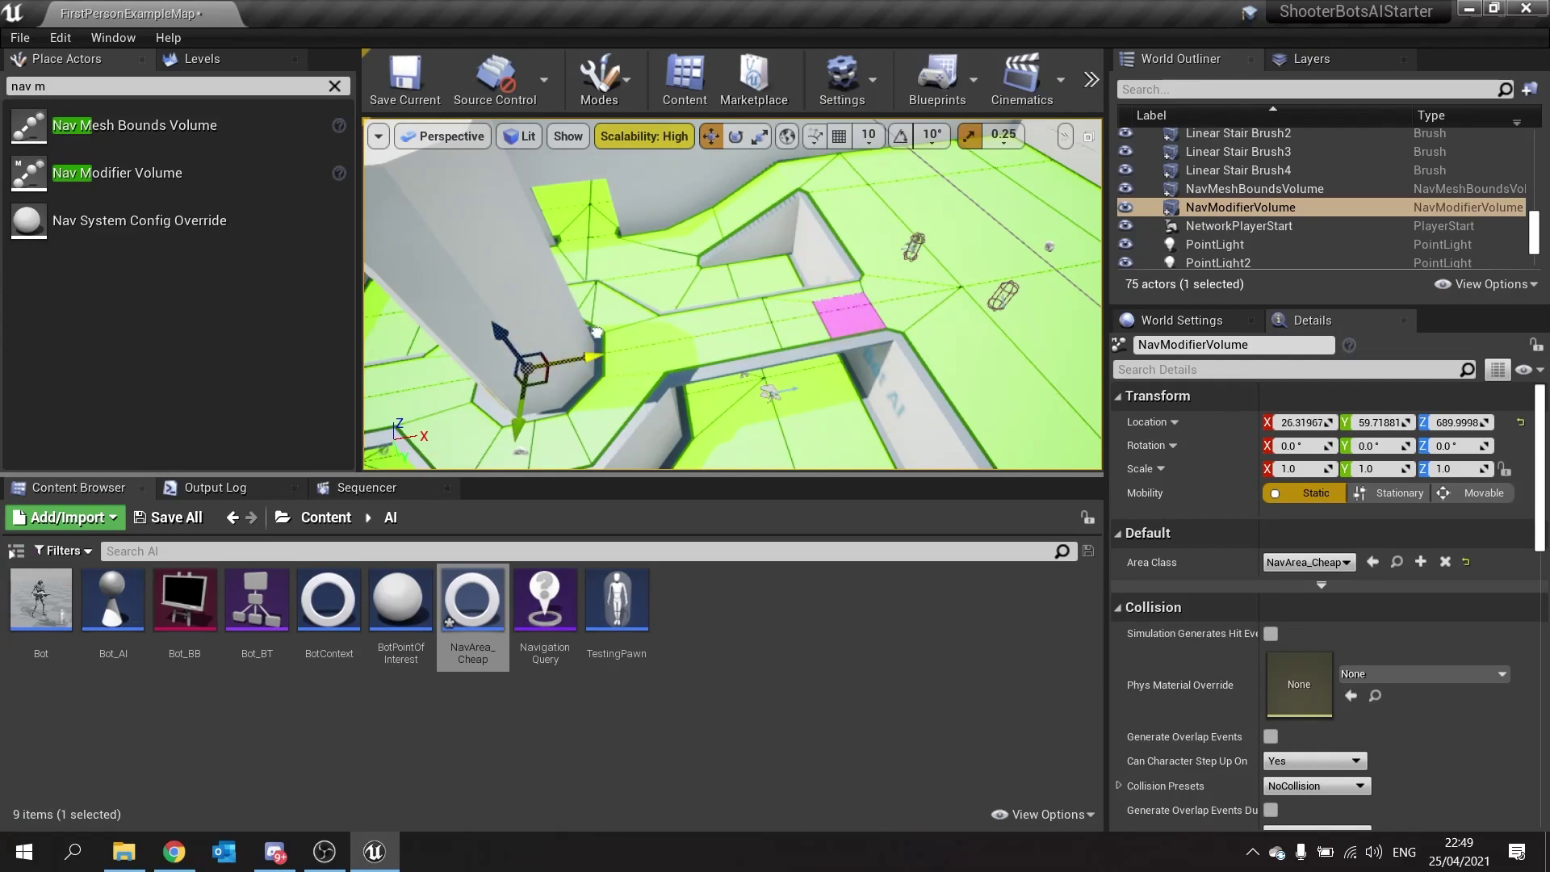
Scale the Nav Modifier Volume to 15 on X and 5 on Y so it covers the raised walkway
right_drag(609, 335, 545, 343)
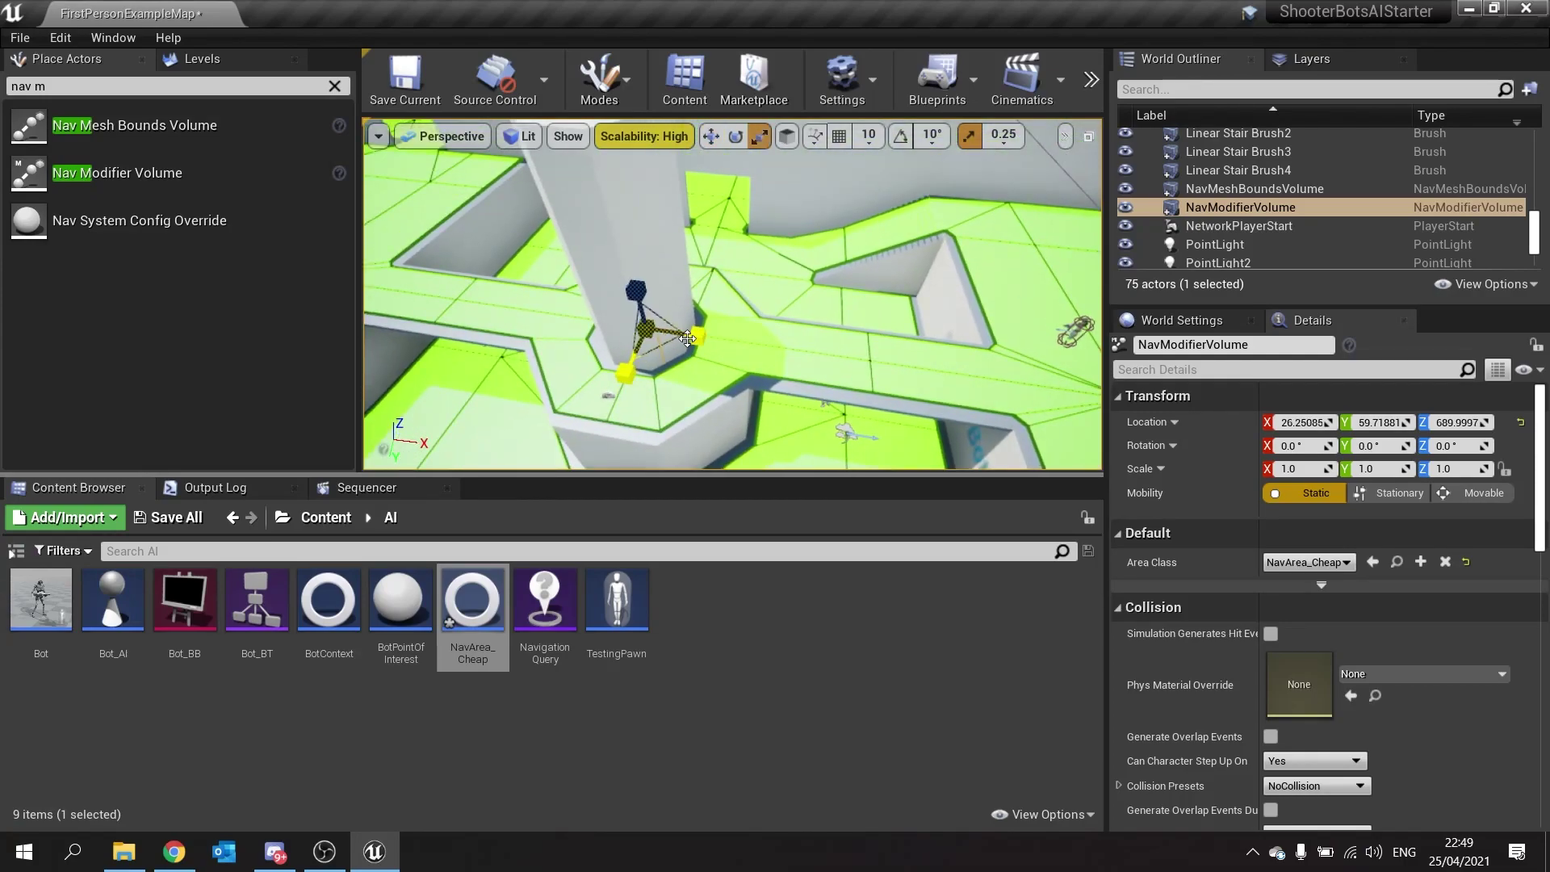
drag(698, 336, 807, 346)
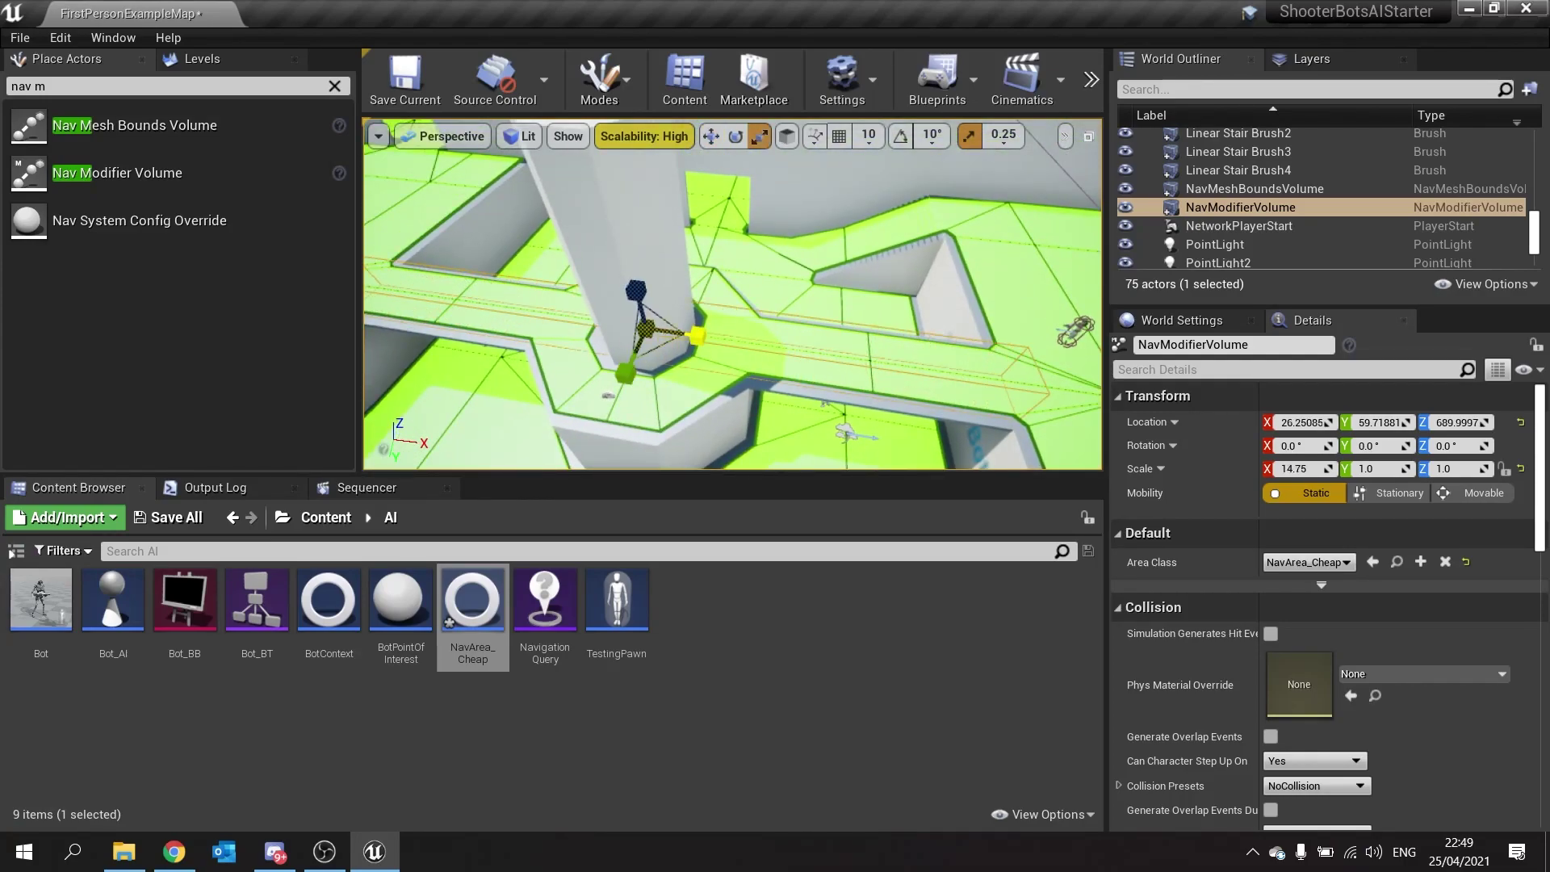
drag(697, 336, 704, 336)
right_drag(629, 177, 388, 190)
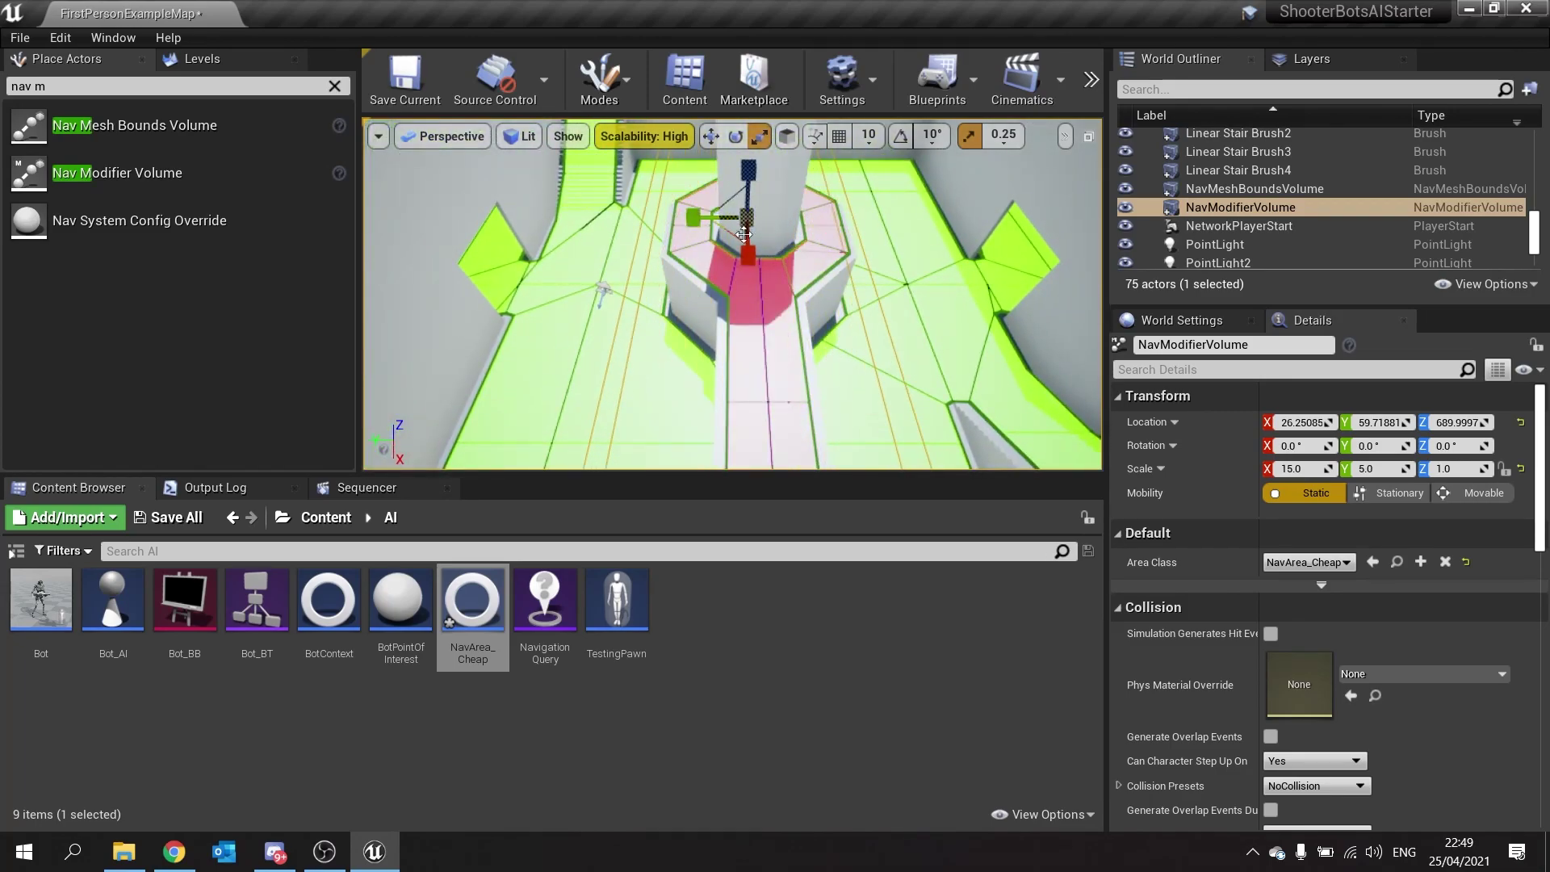
right_drag(692, 218, 500, 198)
right_drag(733, 294, 630, 299)
right_drag(783, 285, 840, 285)
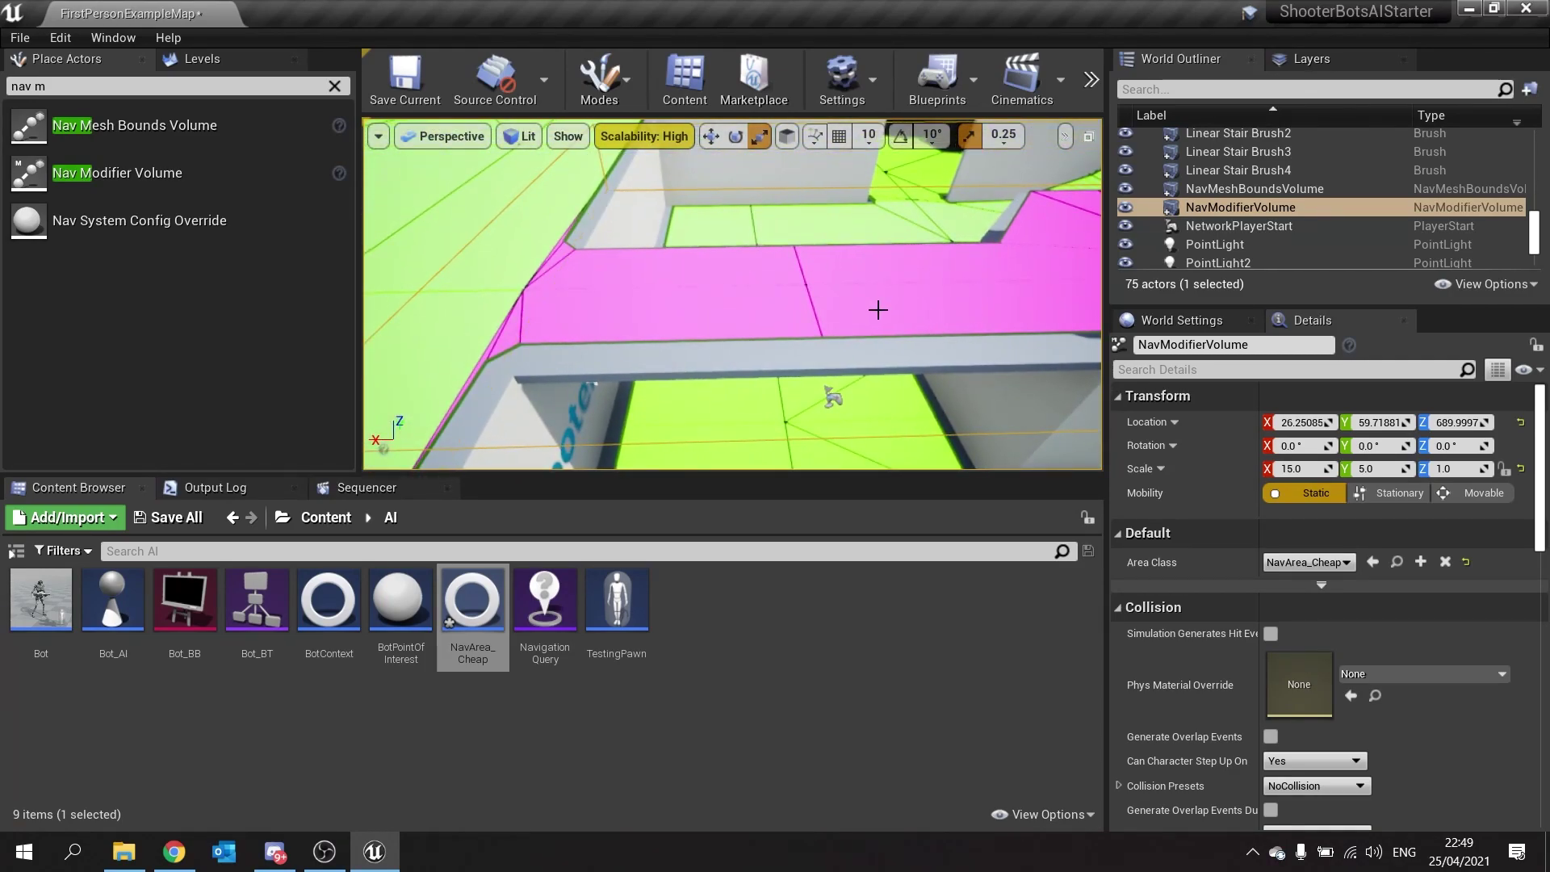
Enable Draw Default Polygon Cost in the project's Navigation Mesh settings and close the settings
click(61, 38)
click(144, 321)
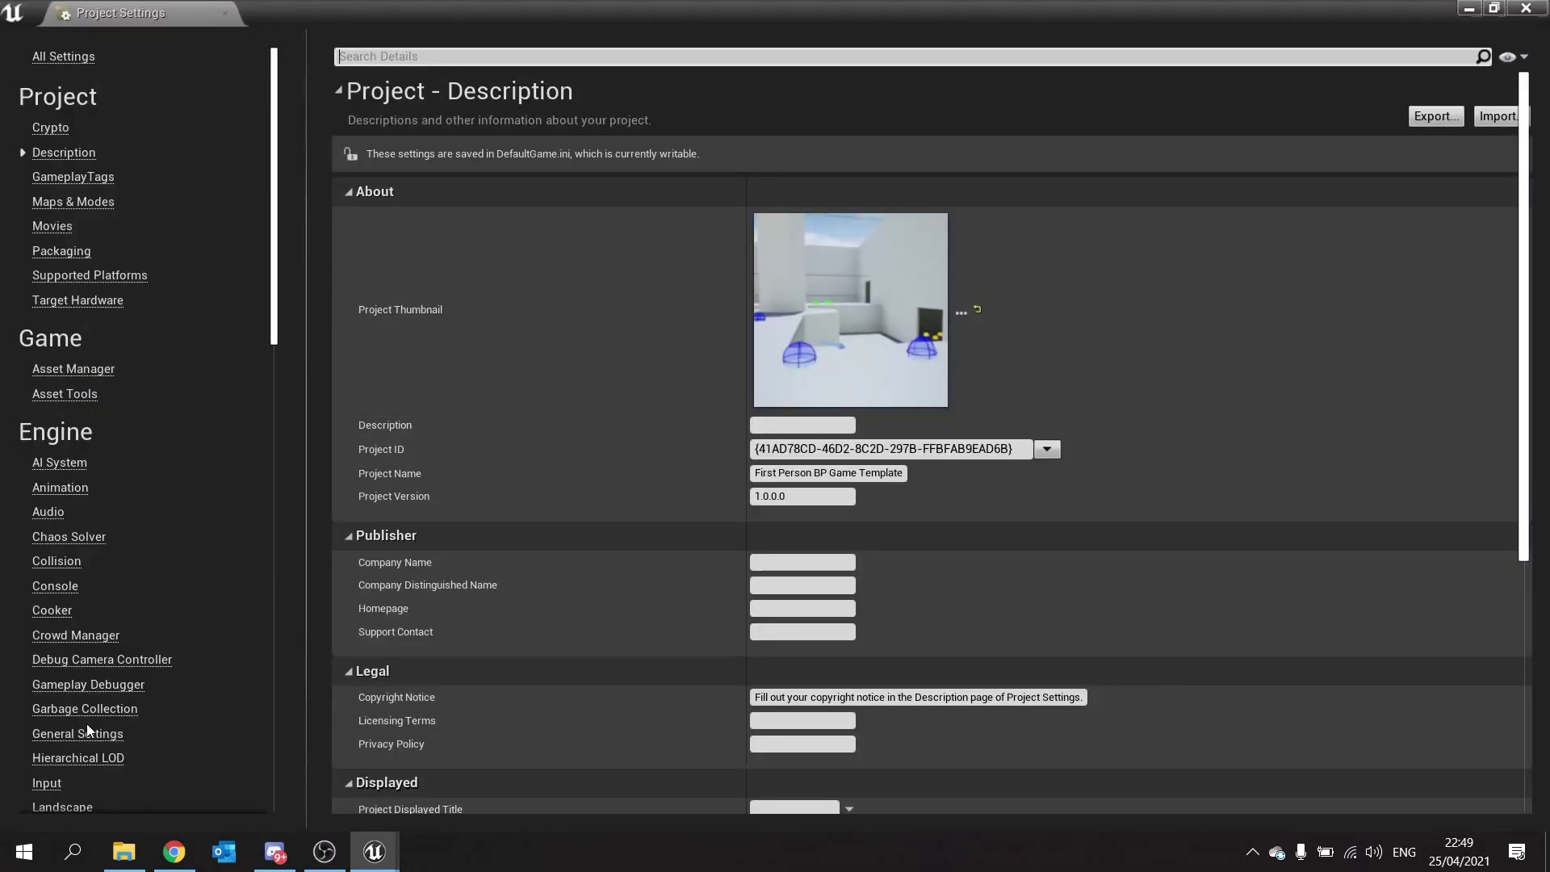
scroll(88, 726, down, 5)
click(82, 549)
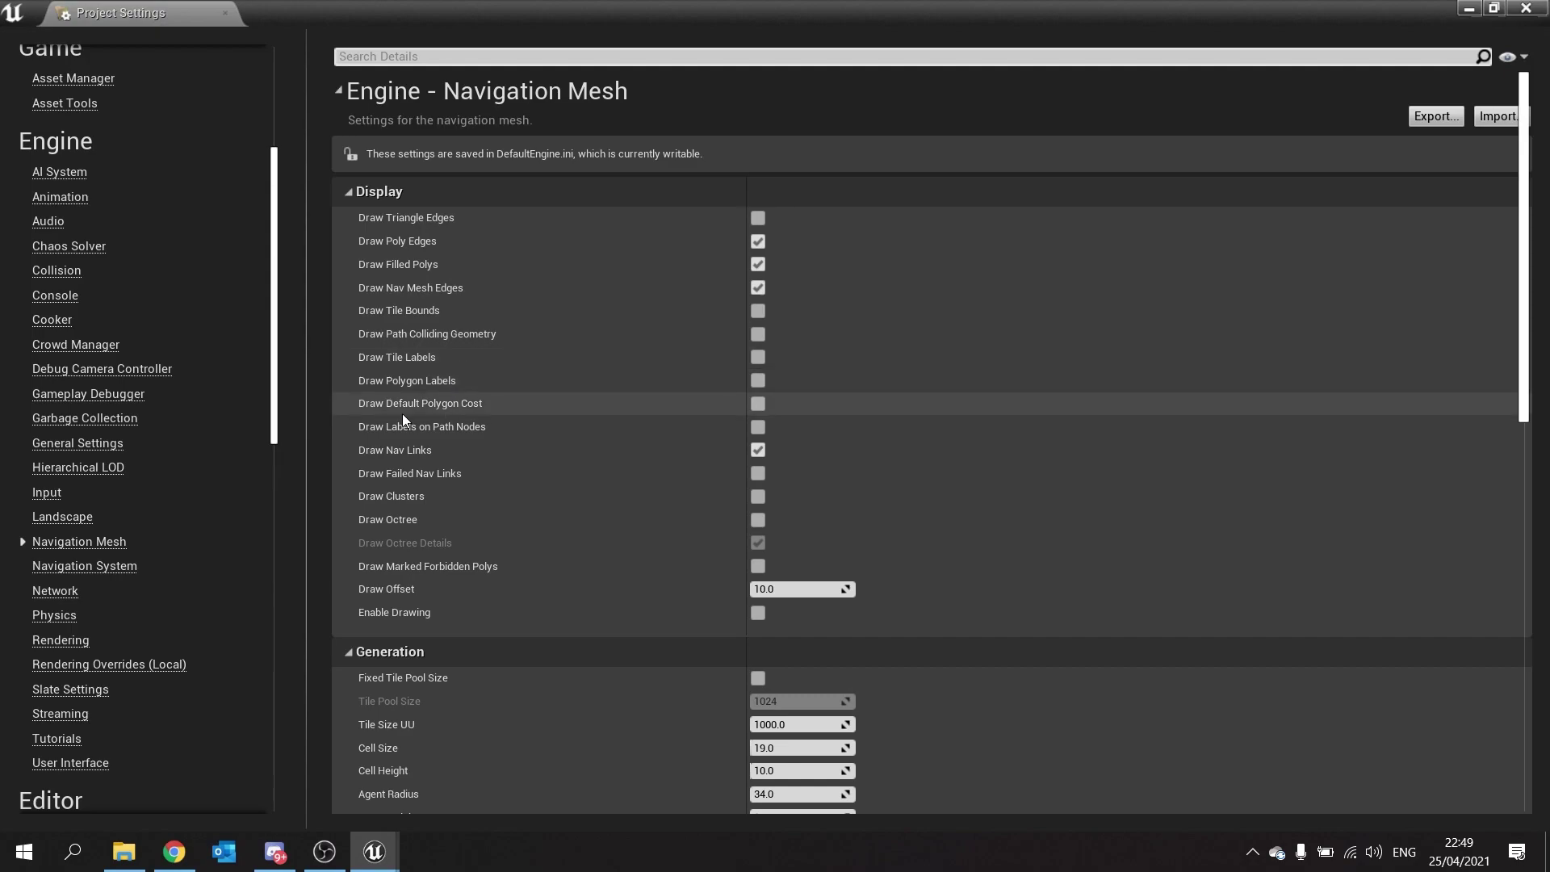
click(754, 404)
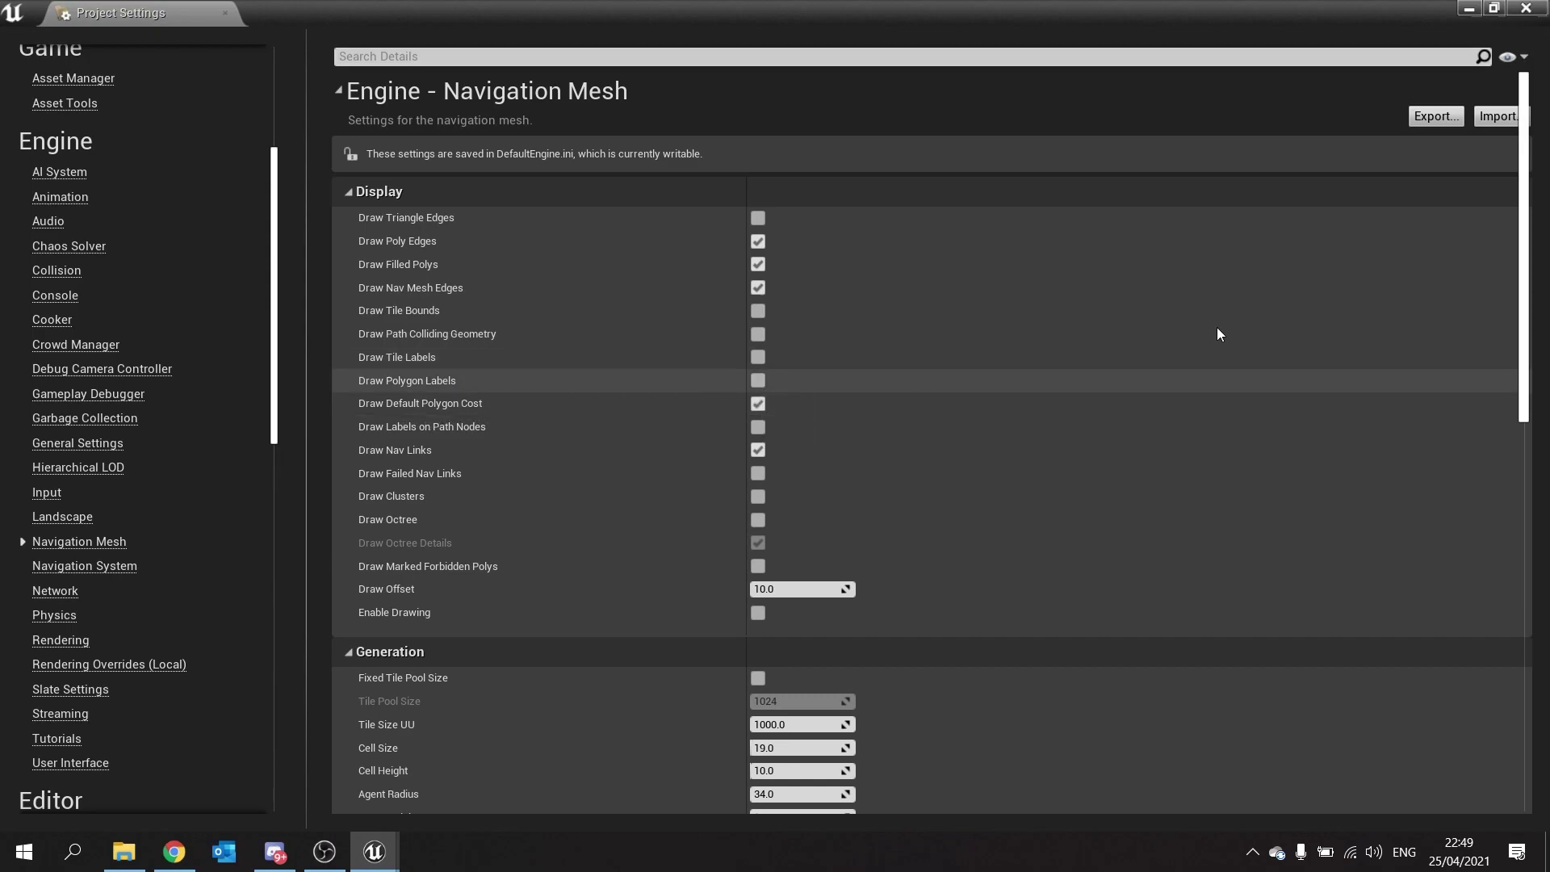
click(1539, 13)
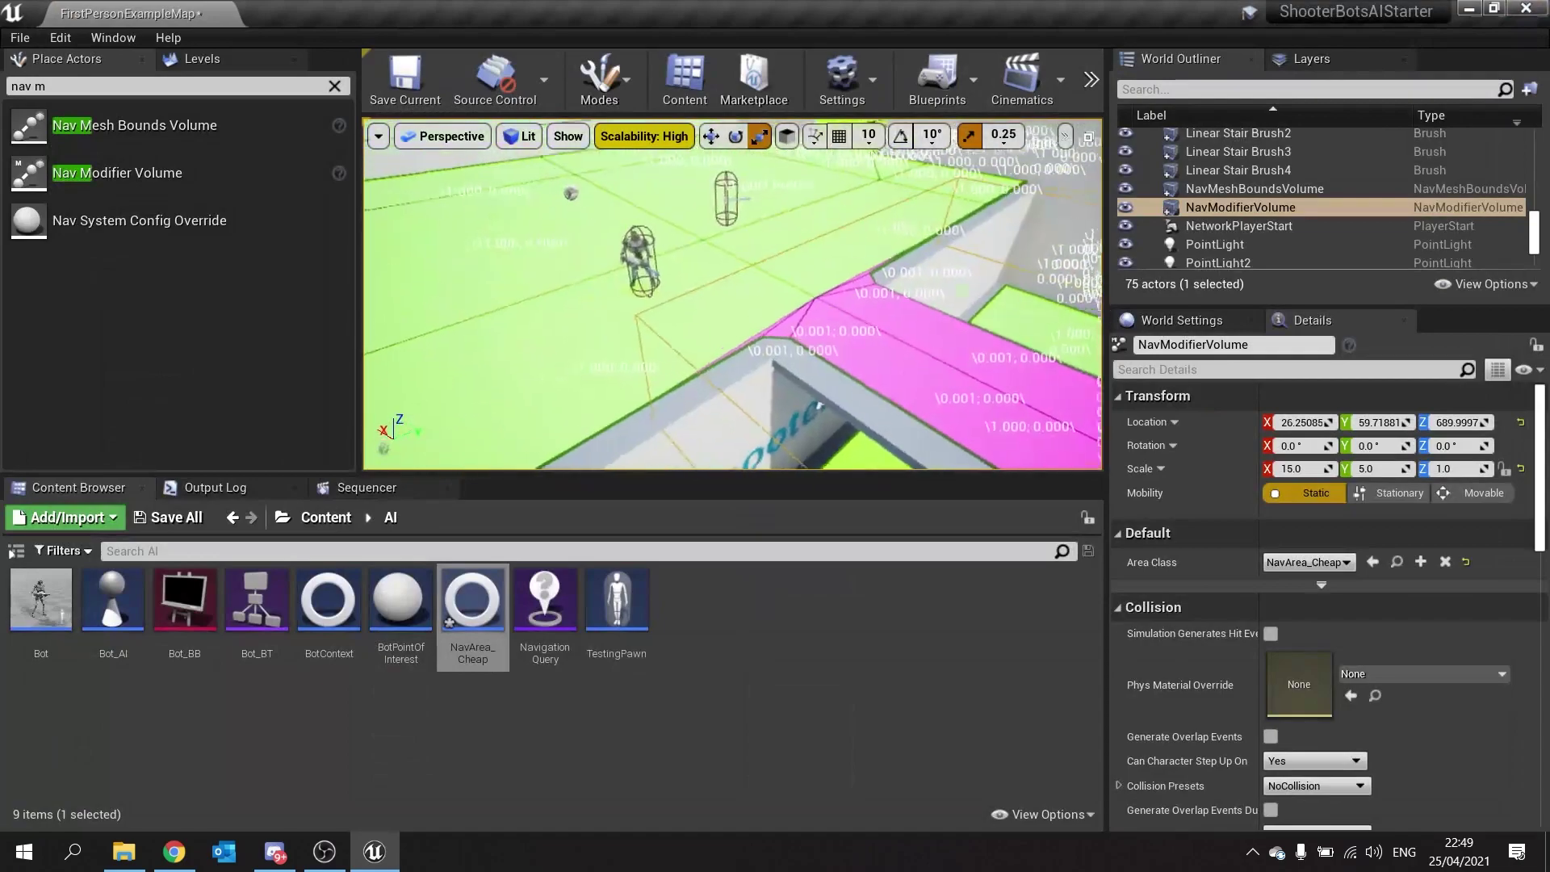
Inspect the polygon costs drawn on the walkway up close and turn off the navigation mesh display
right_drag(733, 294, 833, 346)
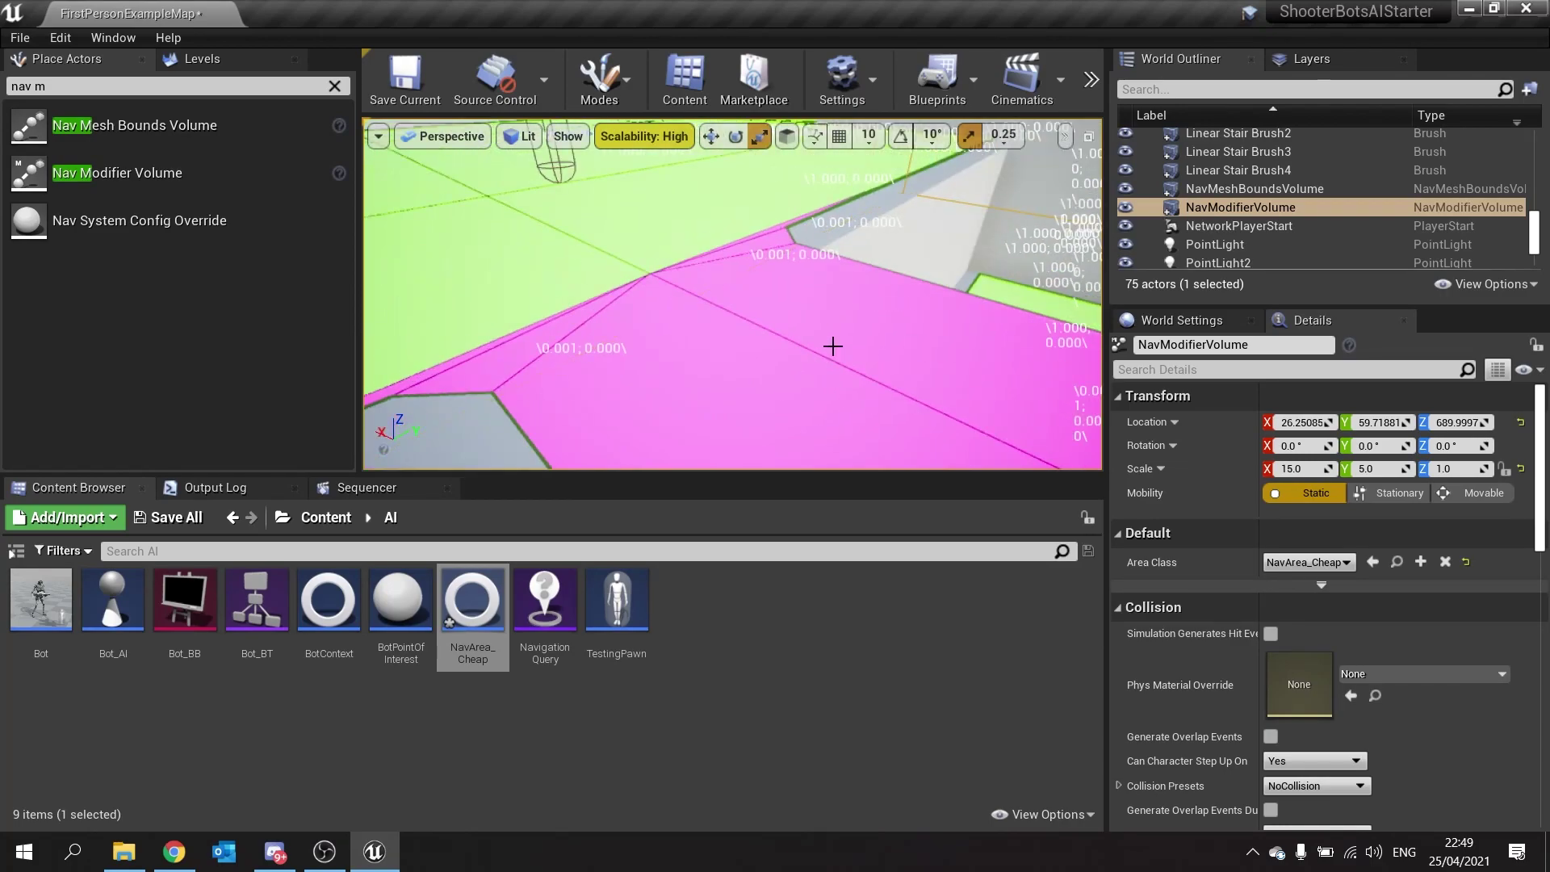
right_drag(727, 261, 679, 276)
key(p)
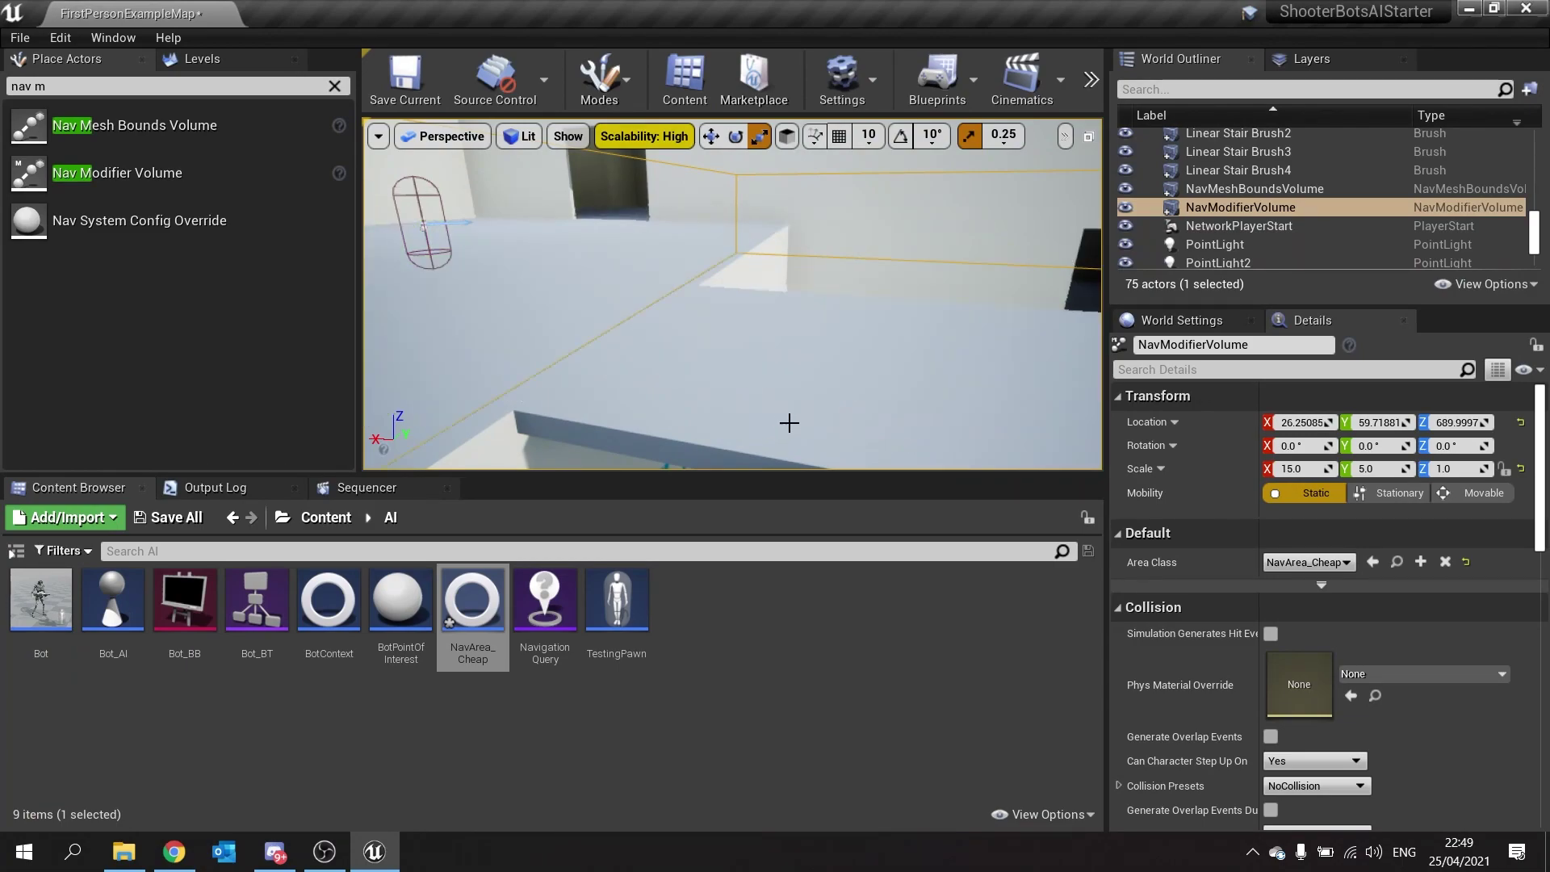
Play the level in the editor, walk around it to observe the bots' routes, and stop the session
click(1092, 78)
click(1103, 189)
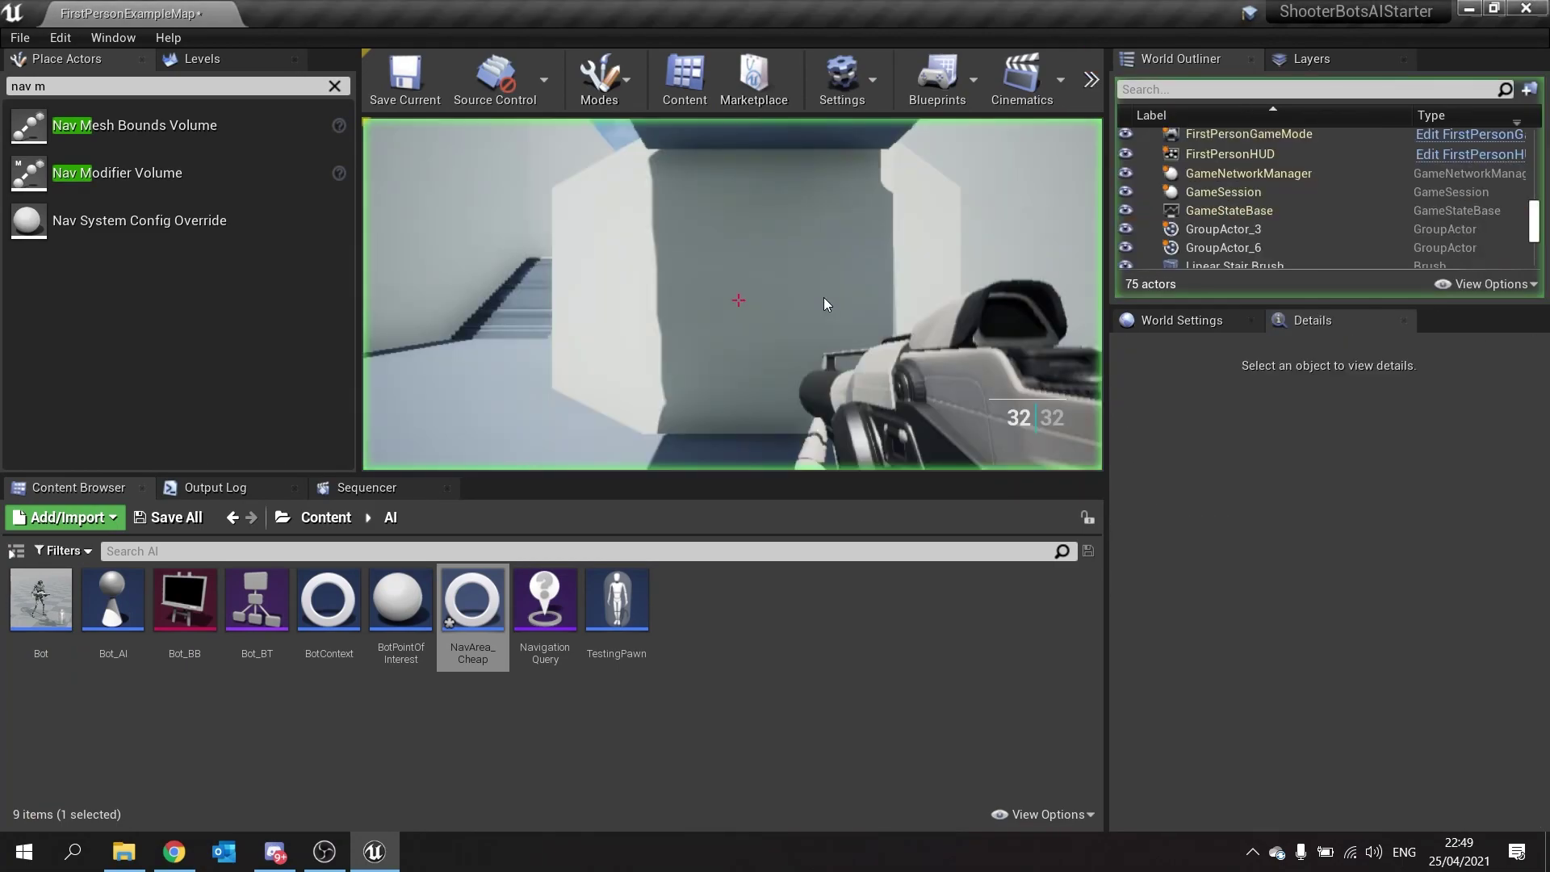
key(w)
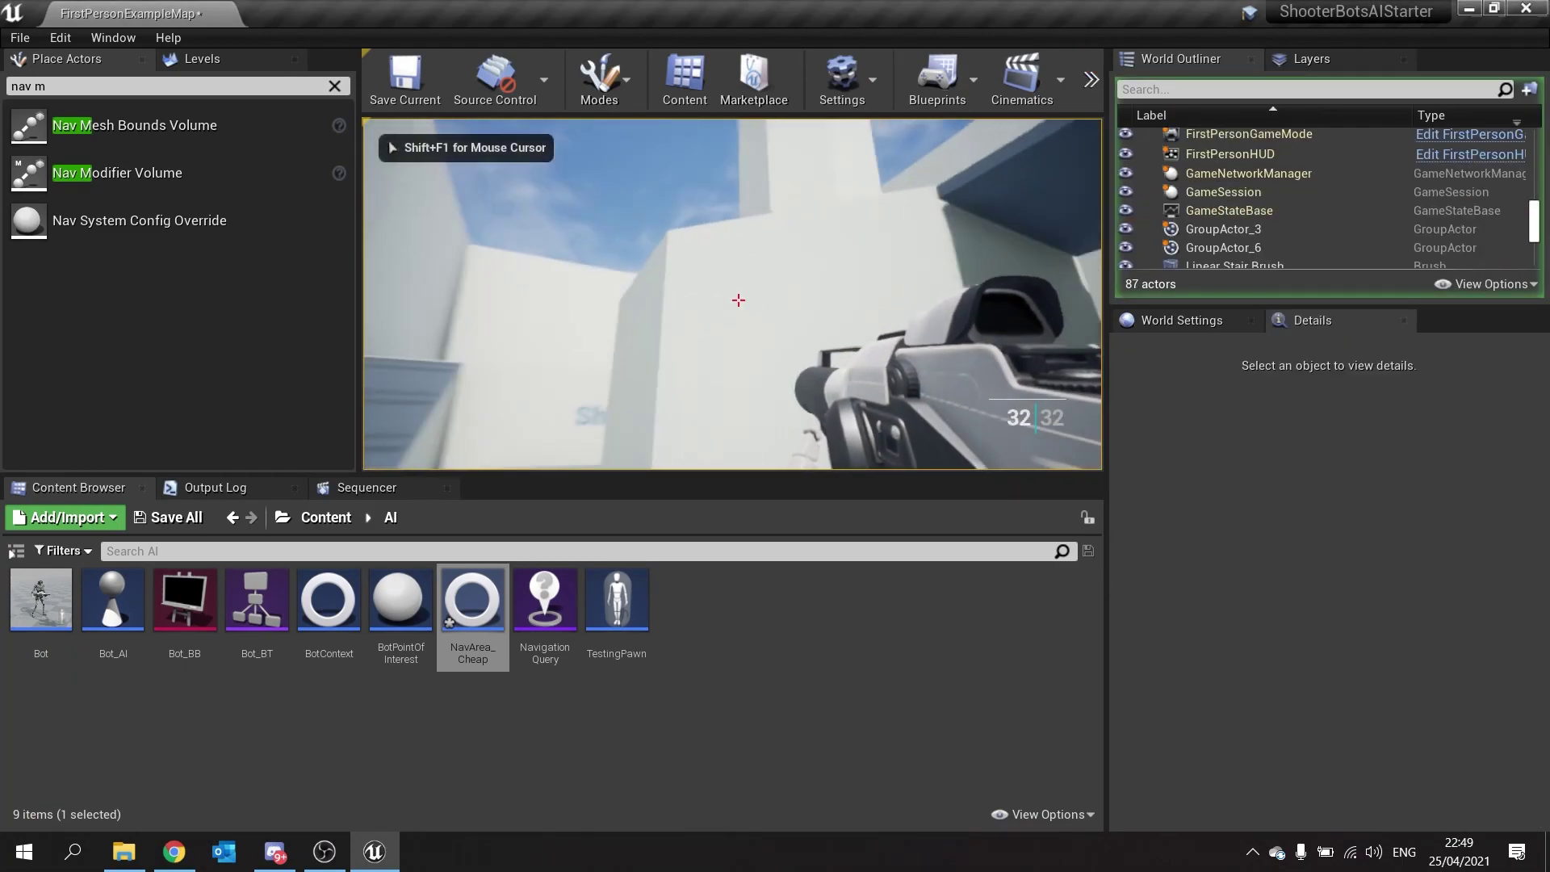
key(w)
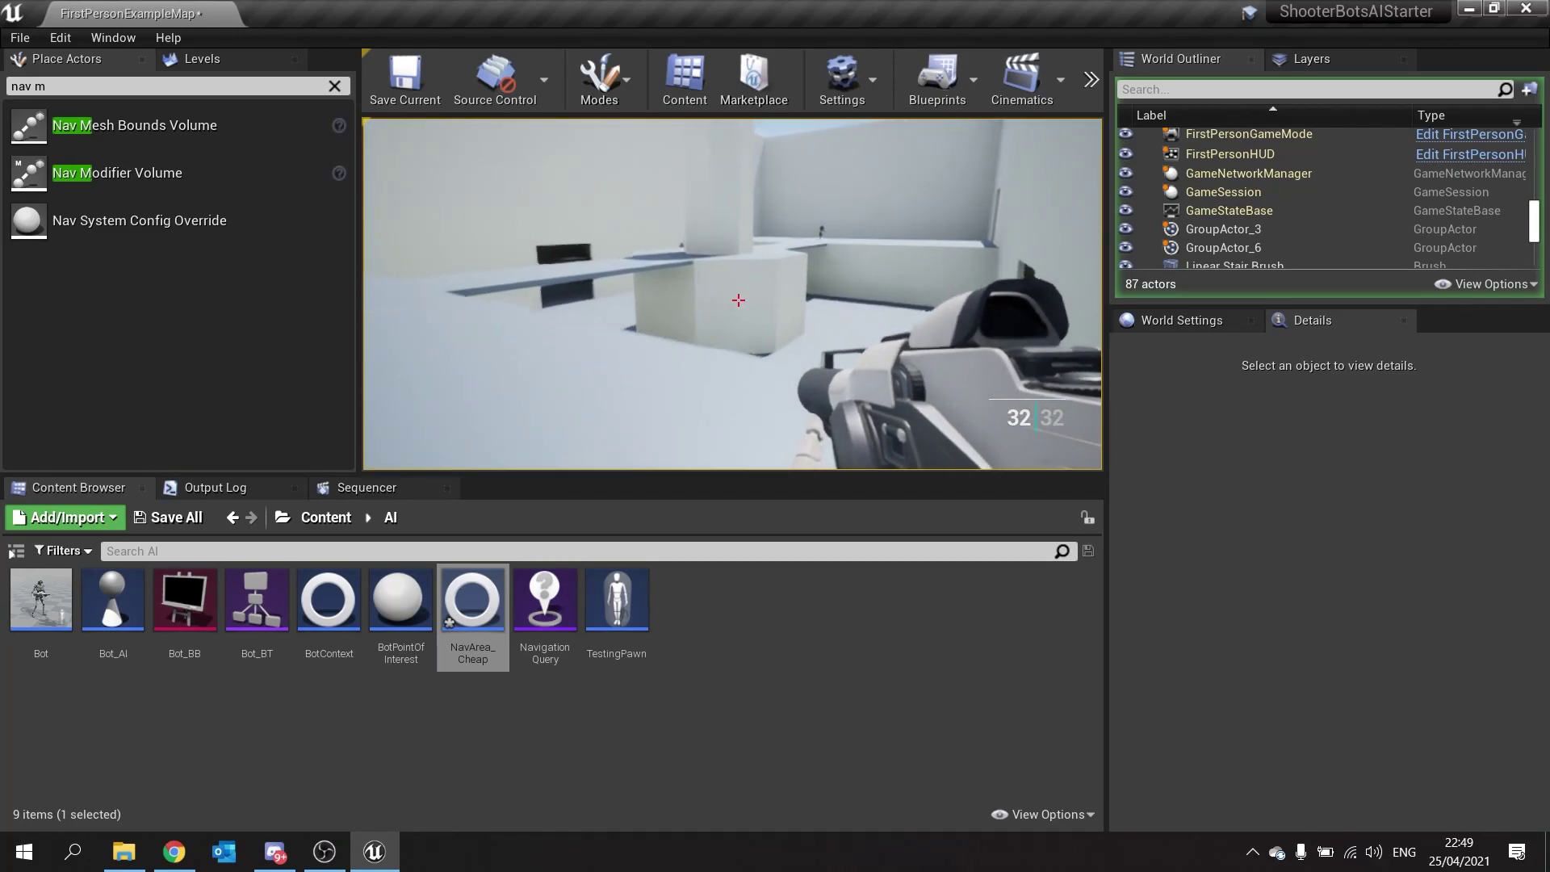
key(w)
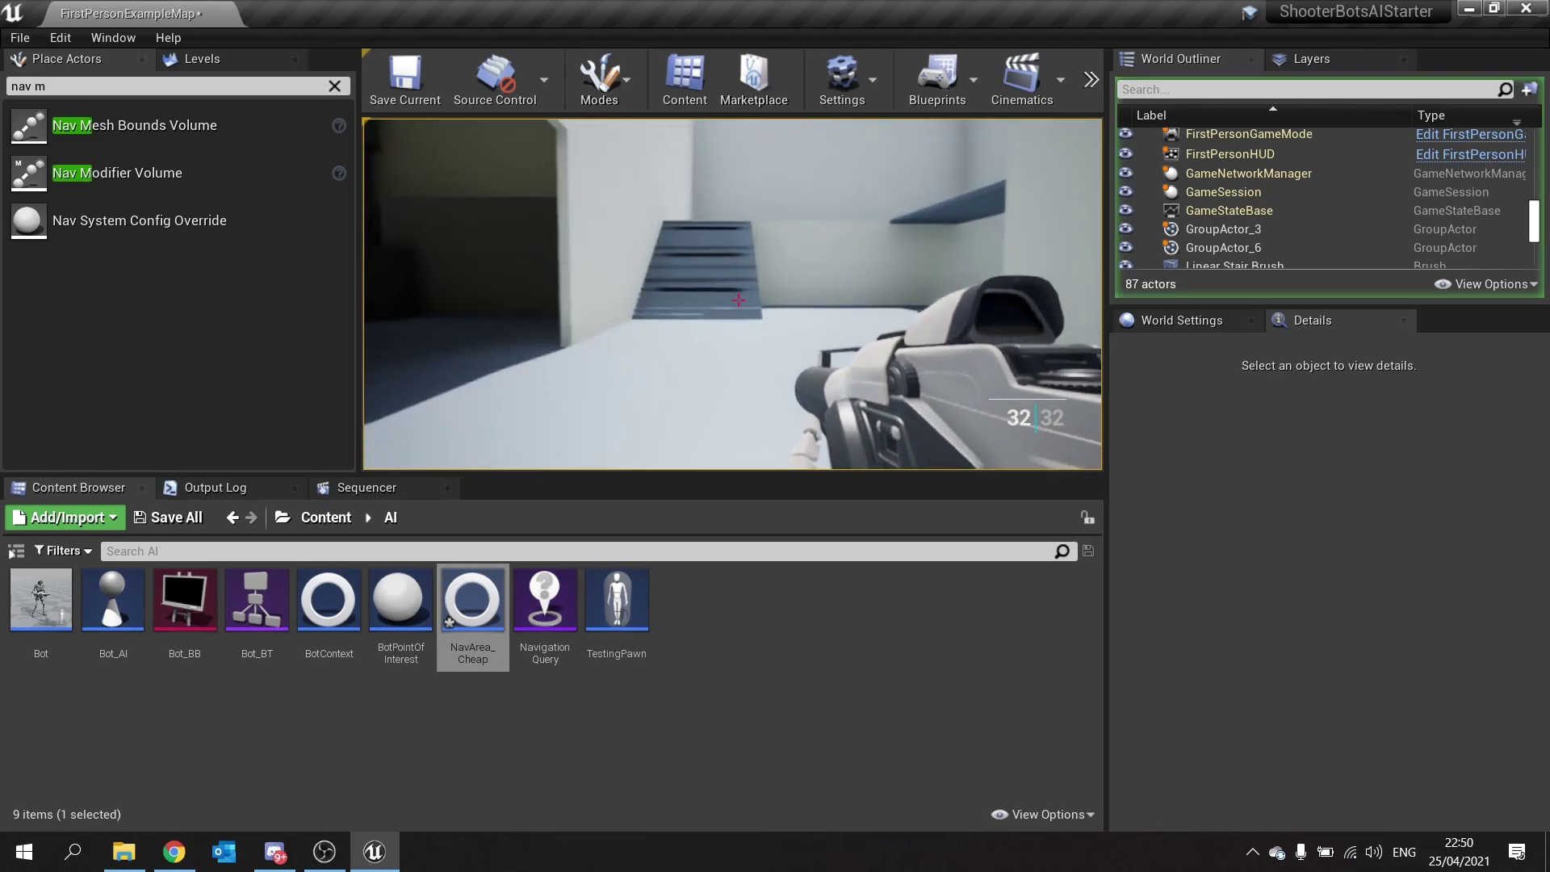
key(w)
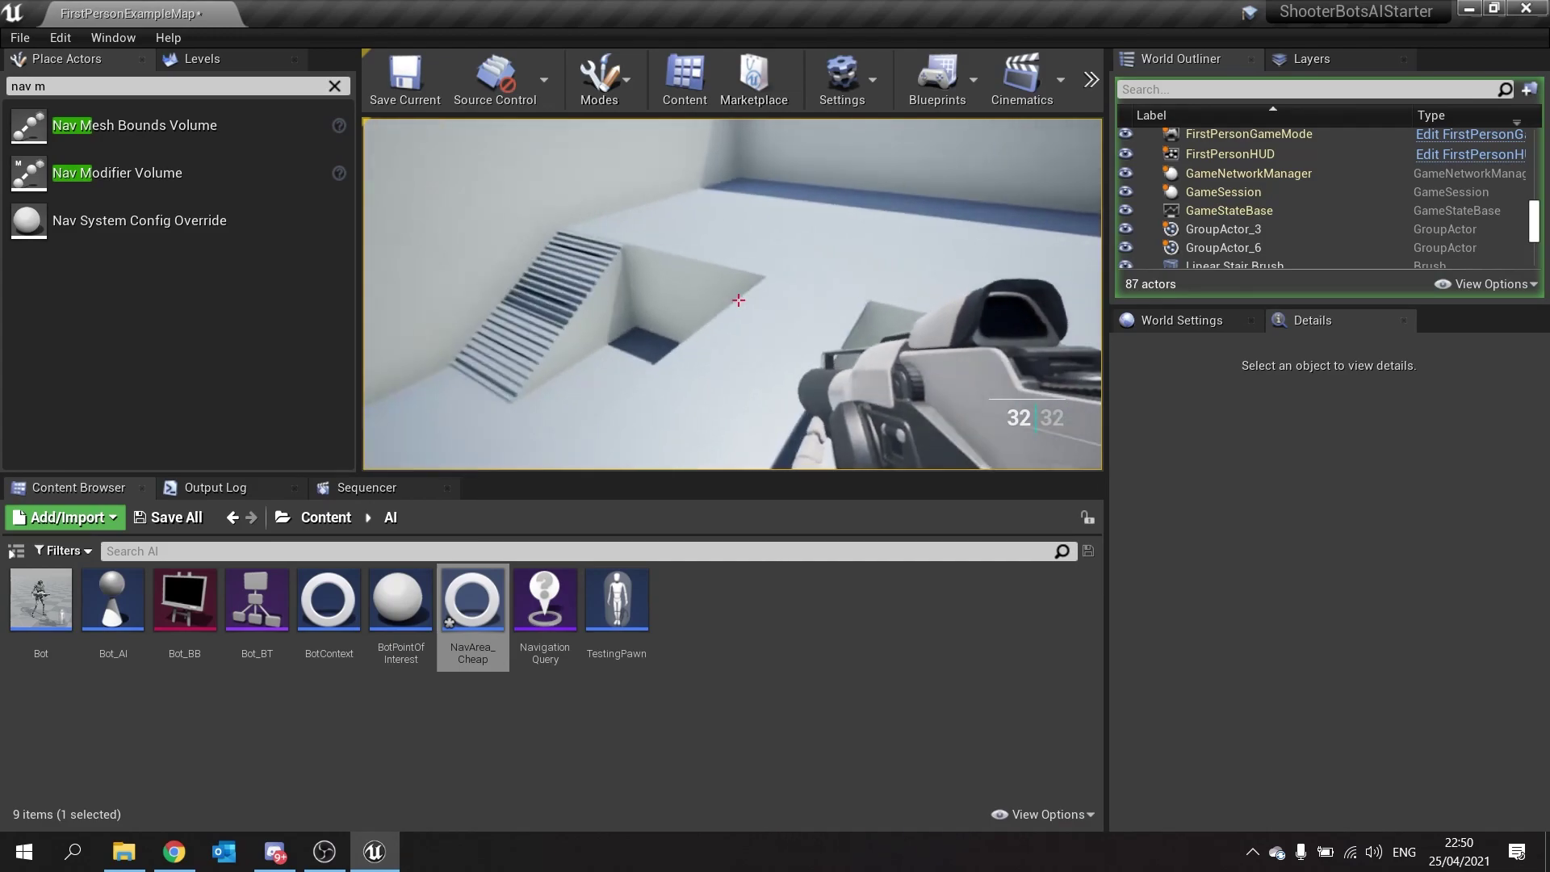
key(w)
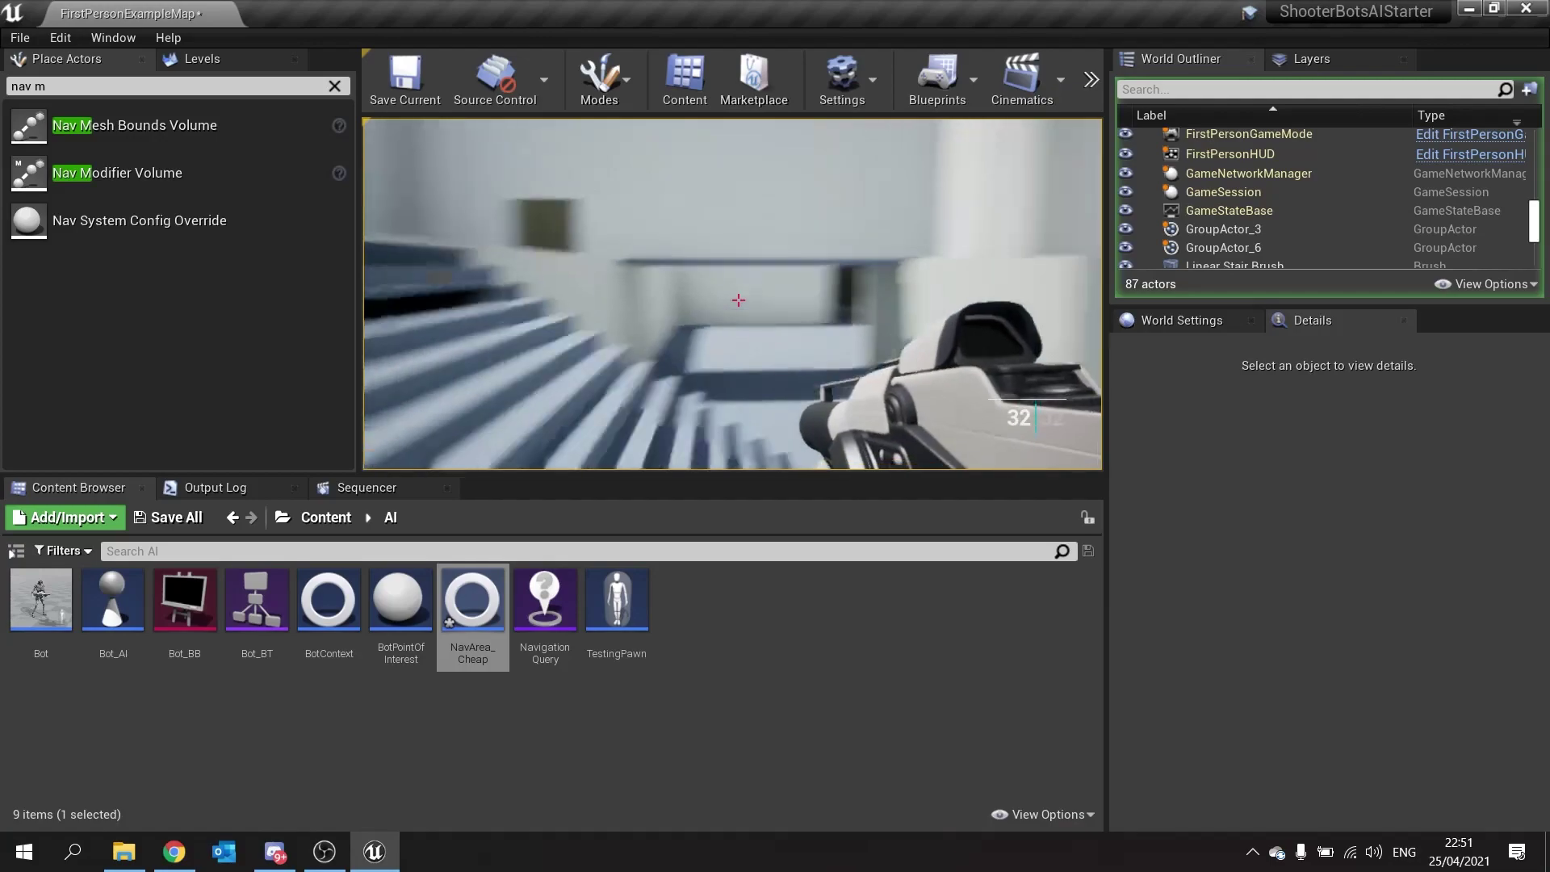
key(Escape)
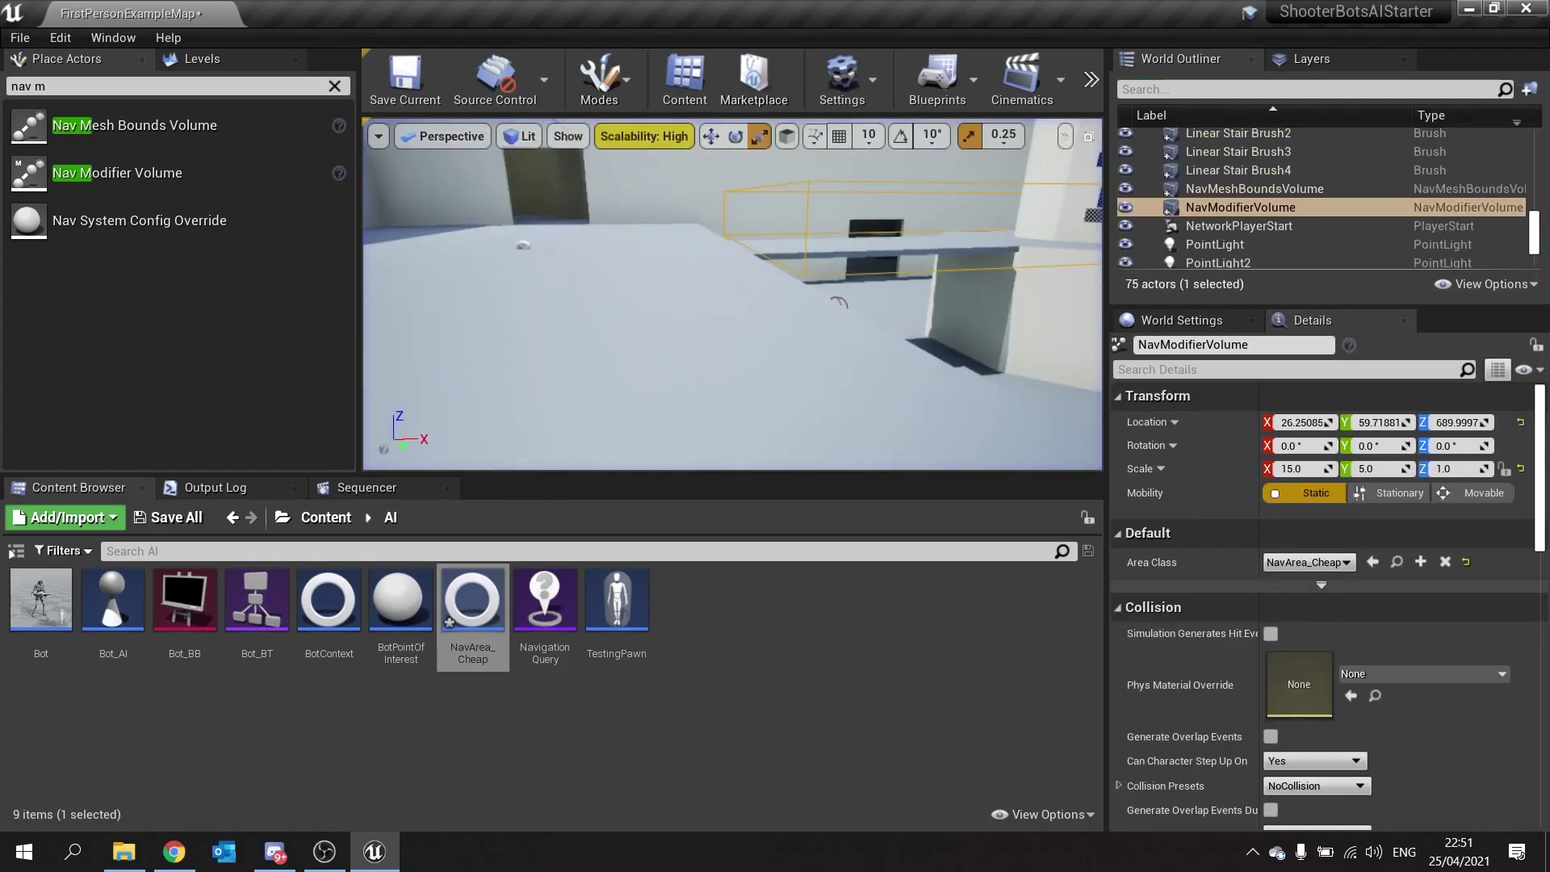
right_drag(732, 293, 974, 310)
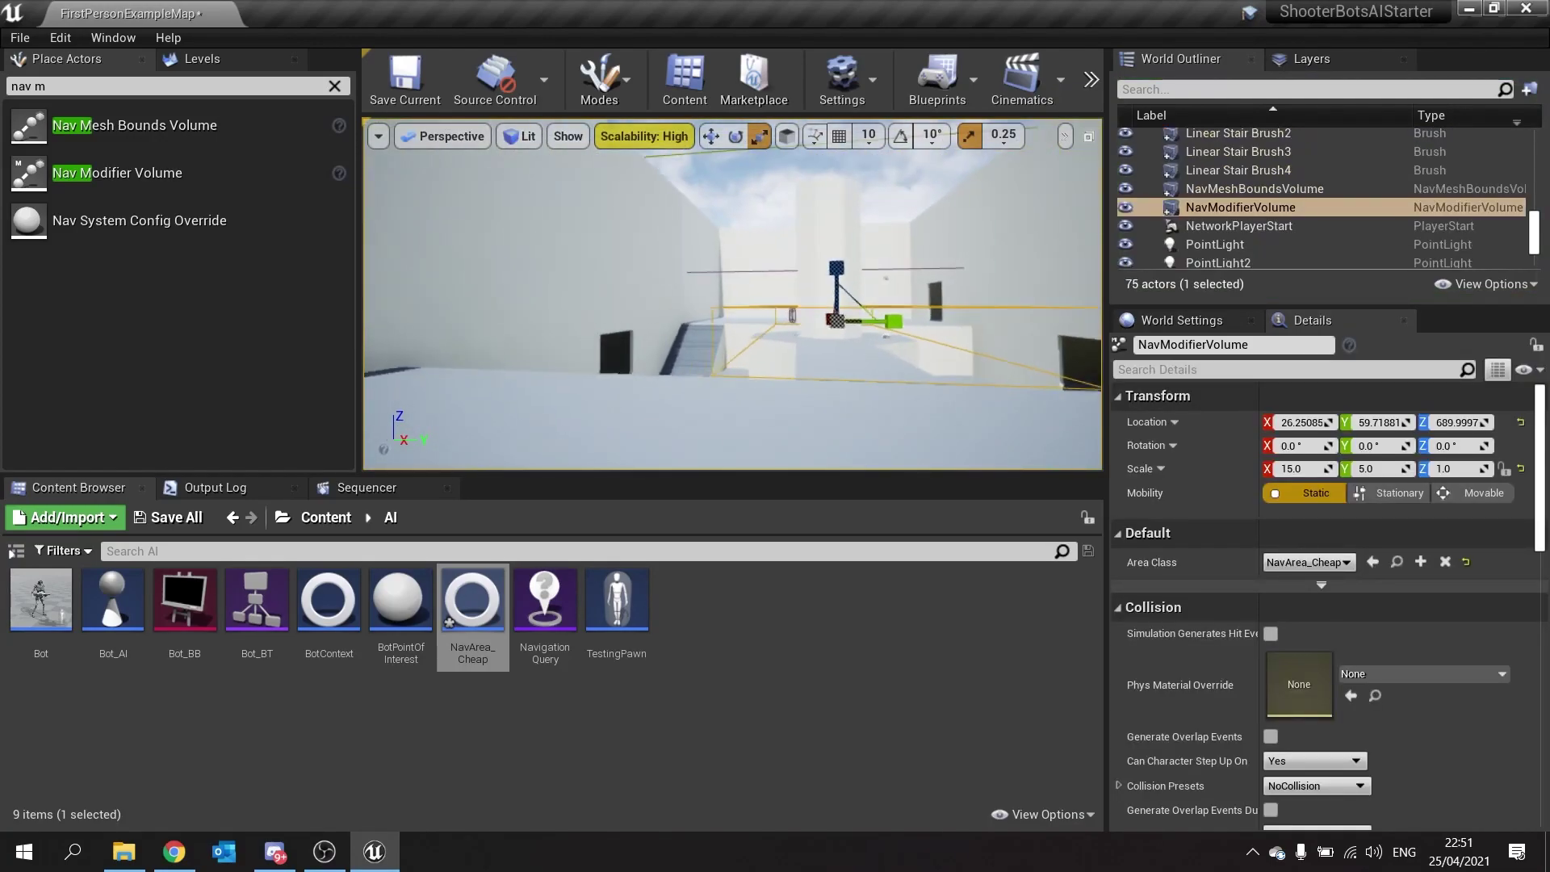
right_drag(733, 294, 491, 294)
right_drag(732, 294, 961, 307)
right_drag(841, 312, 954, 315)
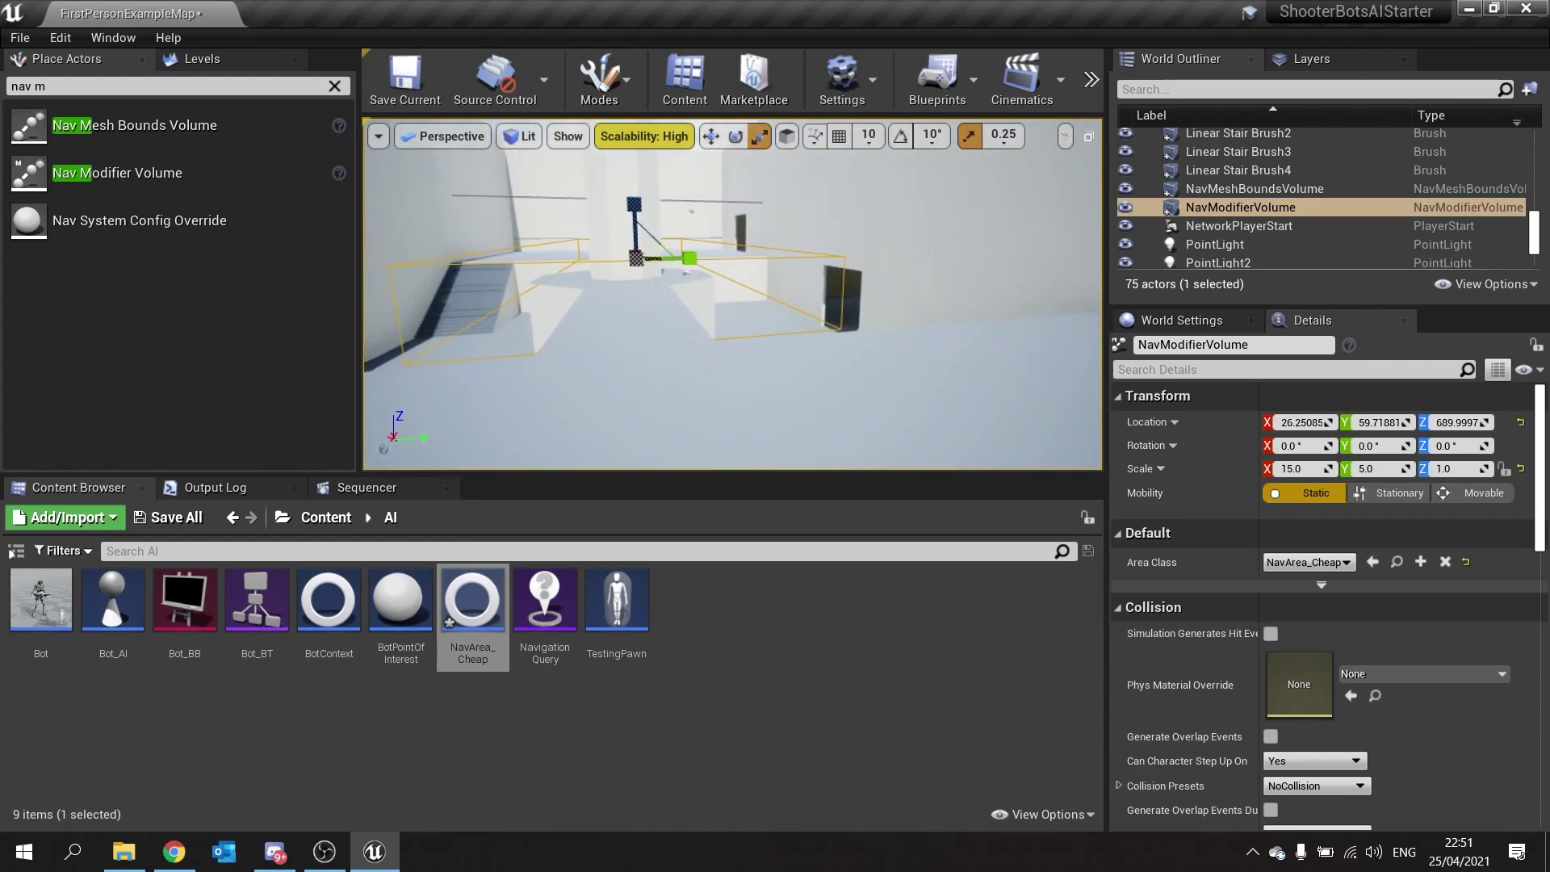
right_drag(732, 294, 954, 277)
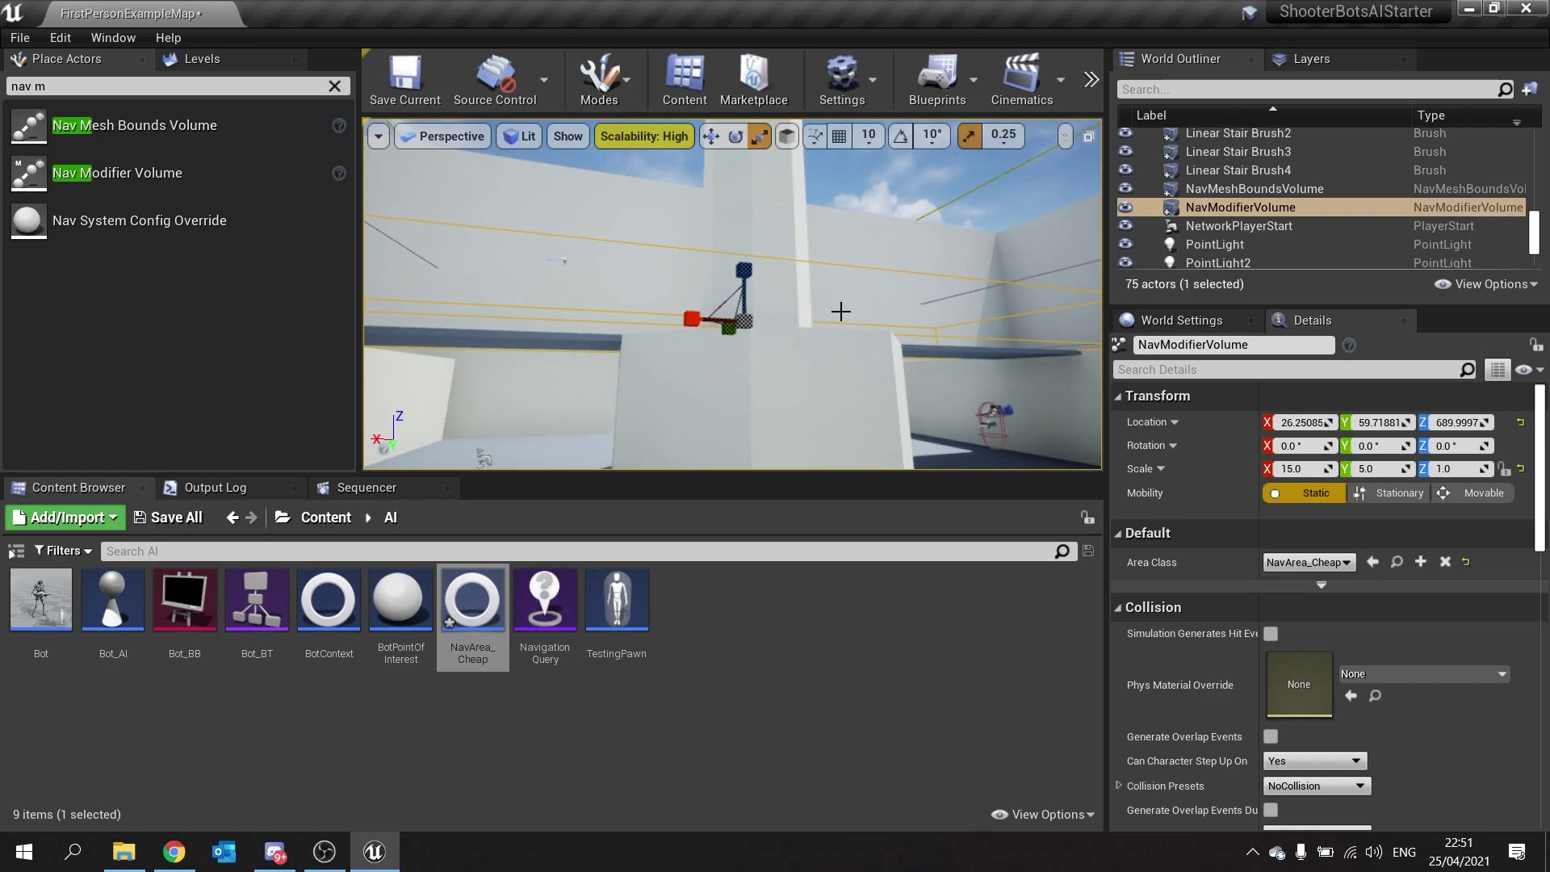